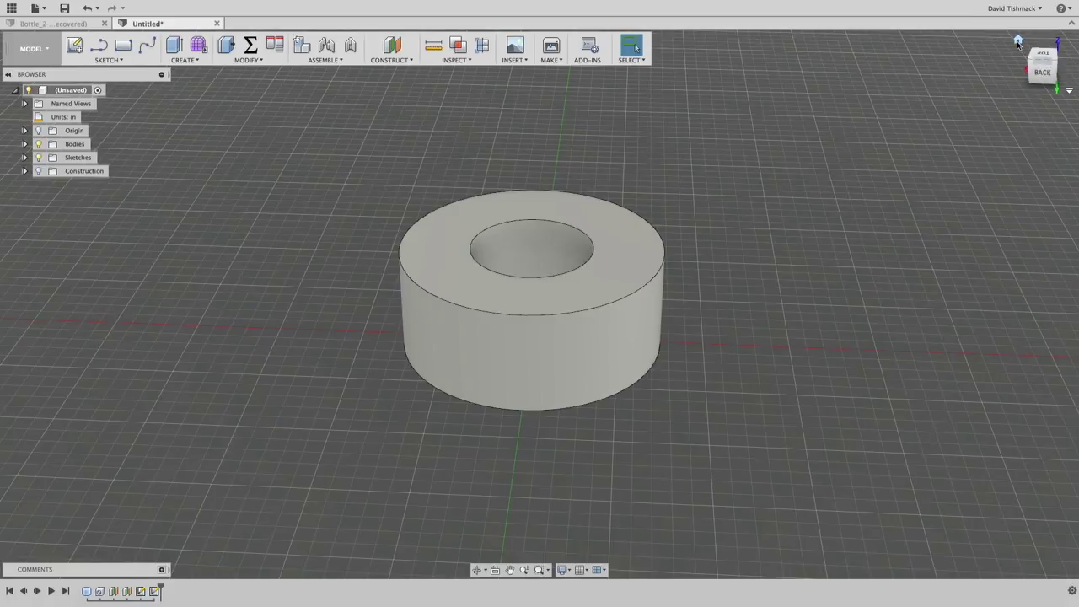
Step: Reset to the home view and browse the Sketch and Create feature lists
left_click(1017, 40)
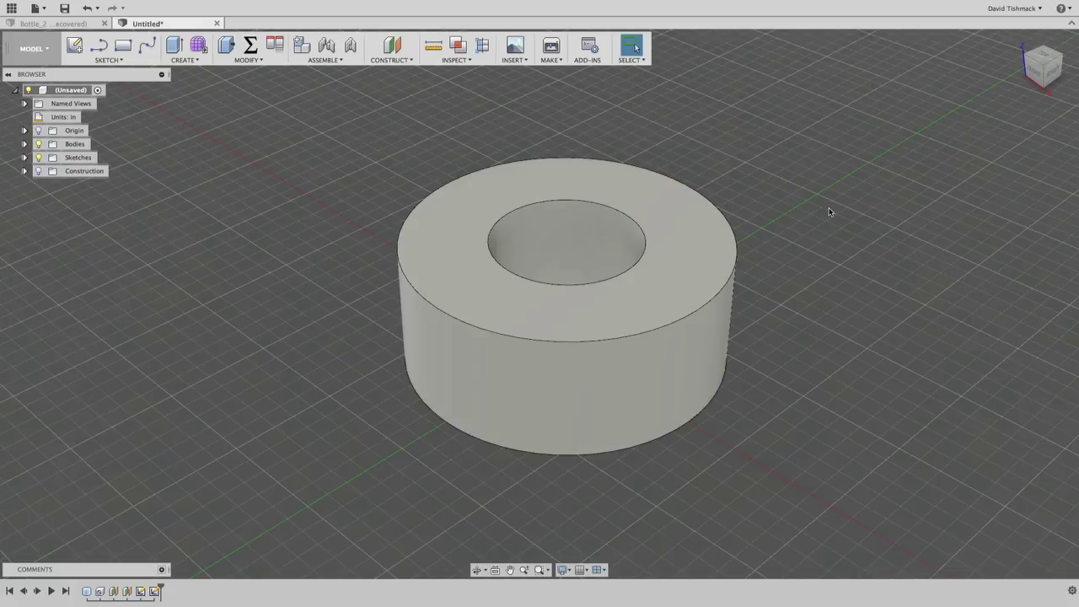
left_click(108, 60)
mouse_move(100, 320)
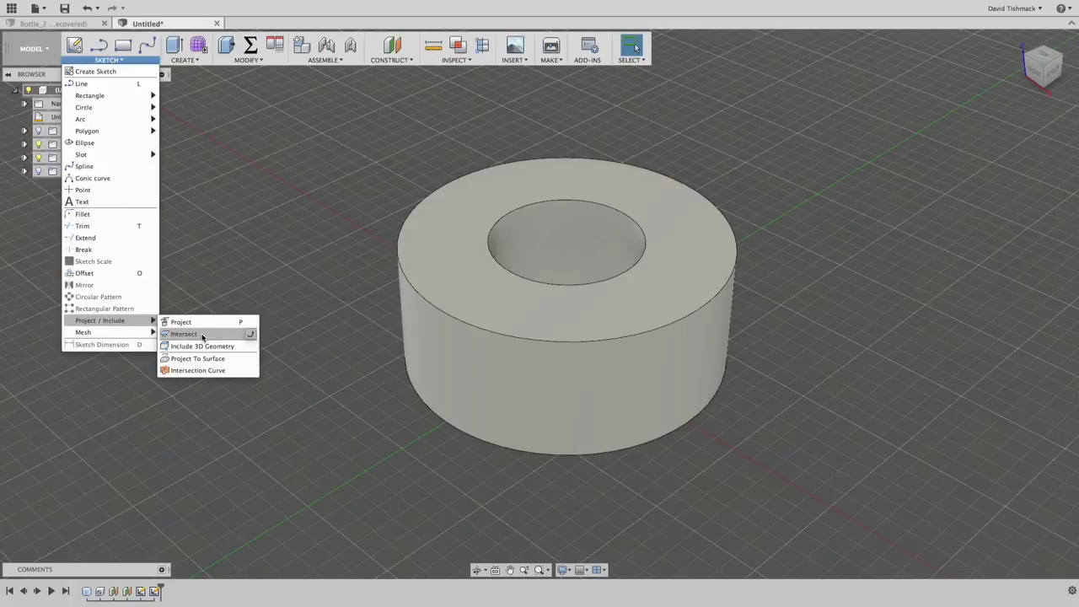
left_click(183, 59)
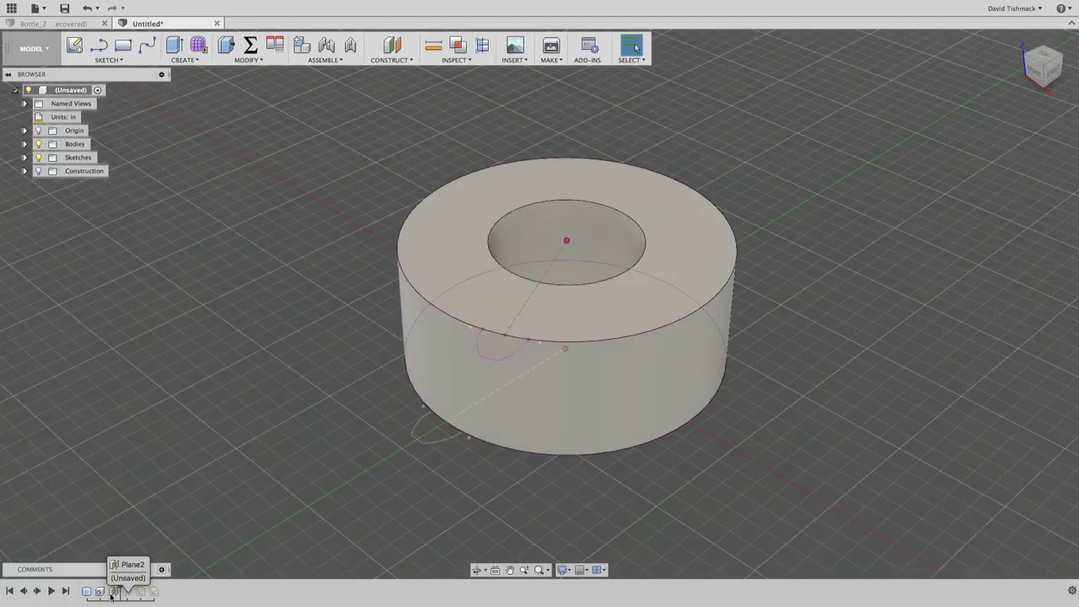
Step: Roll the timeline back to the start, then forward just past Plane2, showing construction planes
left_click_drag(111, 592, 105, 591)
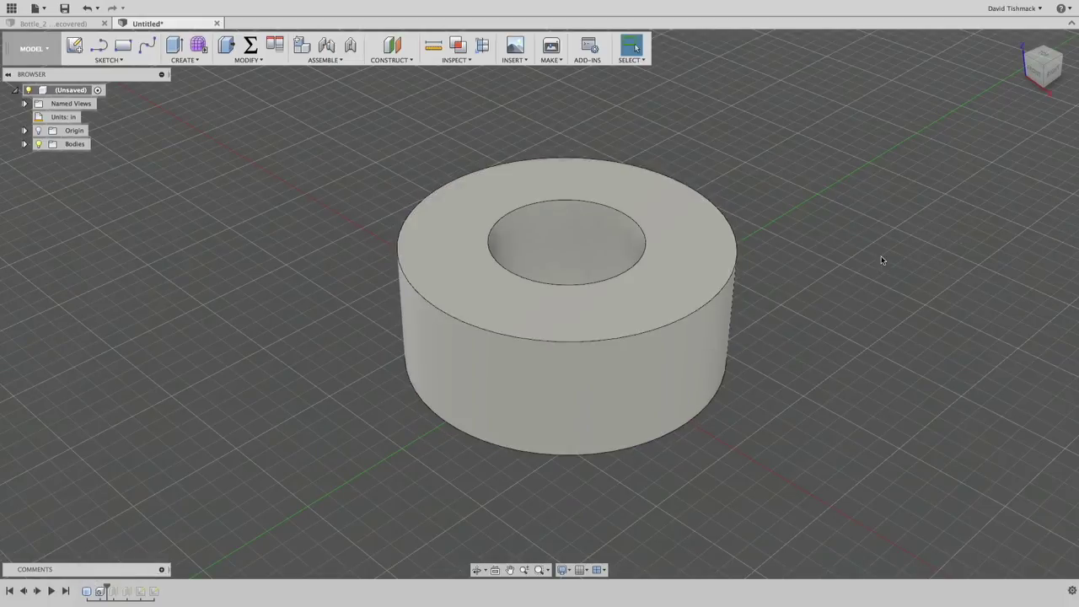
middle_click_drag(784, 347, 493, 362, "shift")
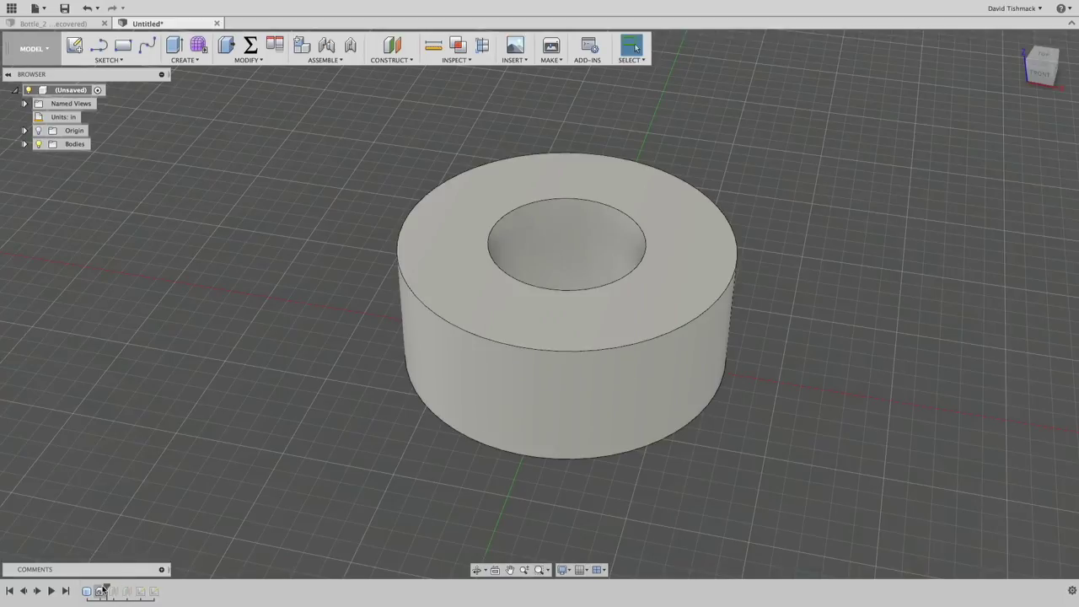
left_click_drag(118, 590, 133, 591)
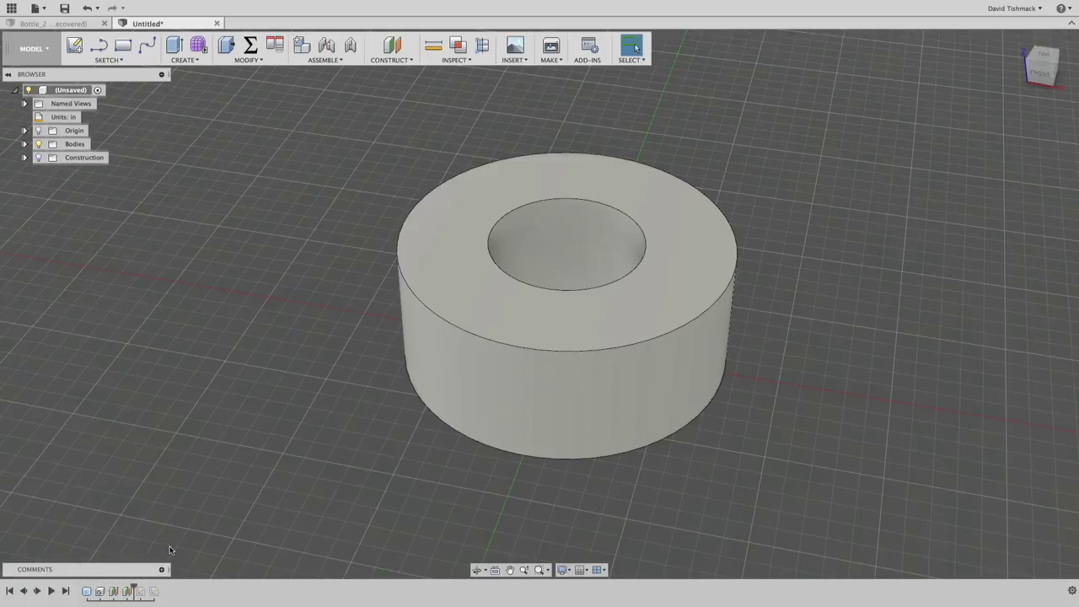
left_click(38, 158)
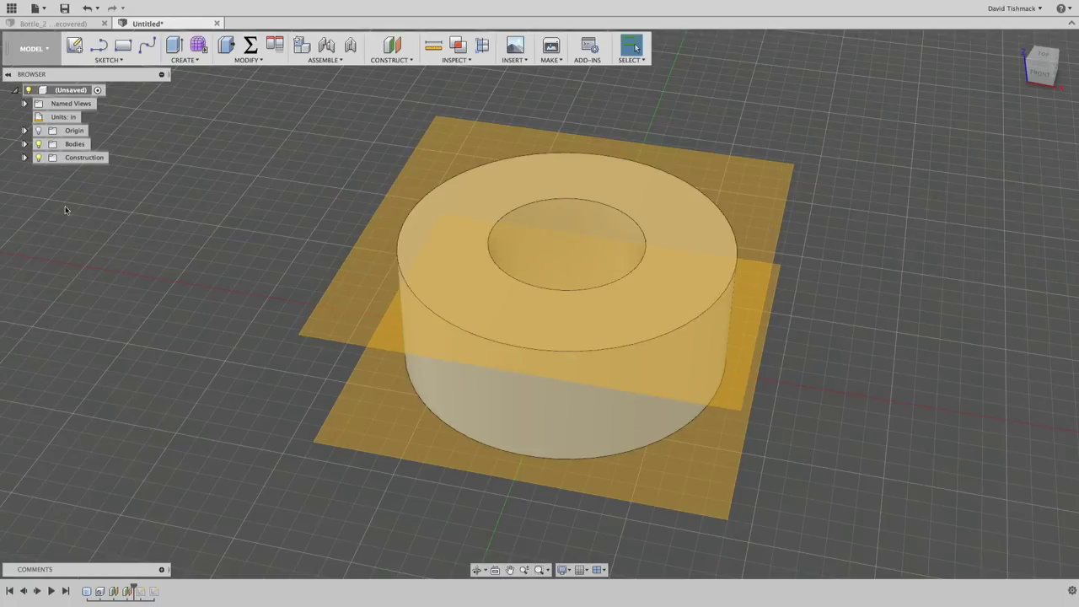
Step: Hide the construction planes and roll the timeline to the end so the tooth sketches return
left_click(38, 159)
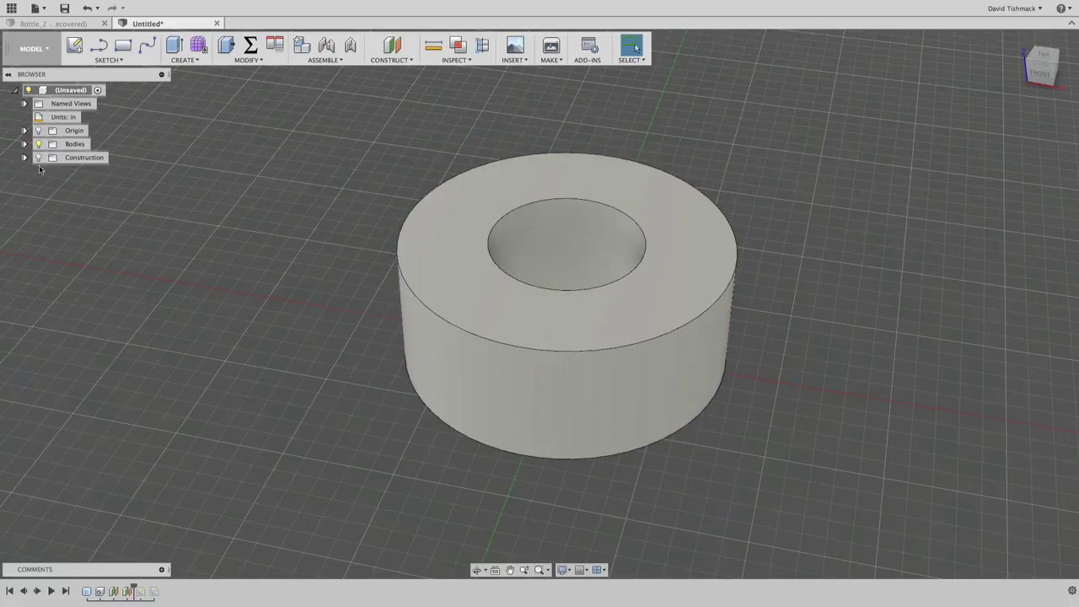
left_click_drag(135, 590, 160, 590)
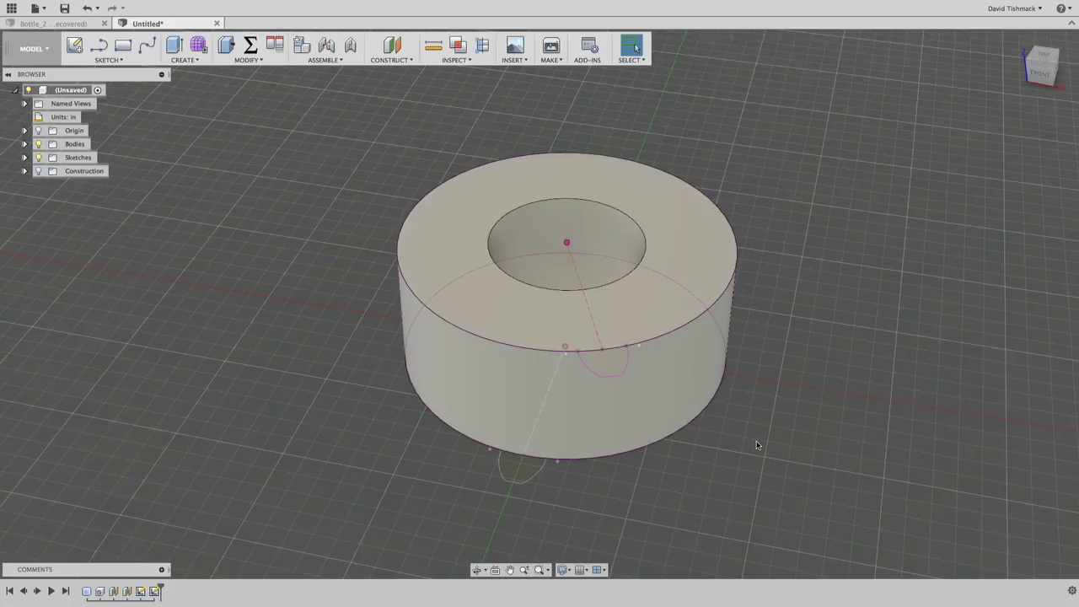
Step: Roll the timeline back two features and start a new sketch
middle_click_drag(756, 445, 641, 421, "shift")
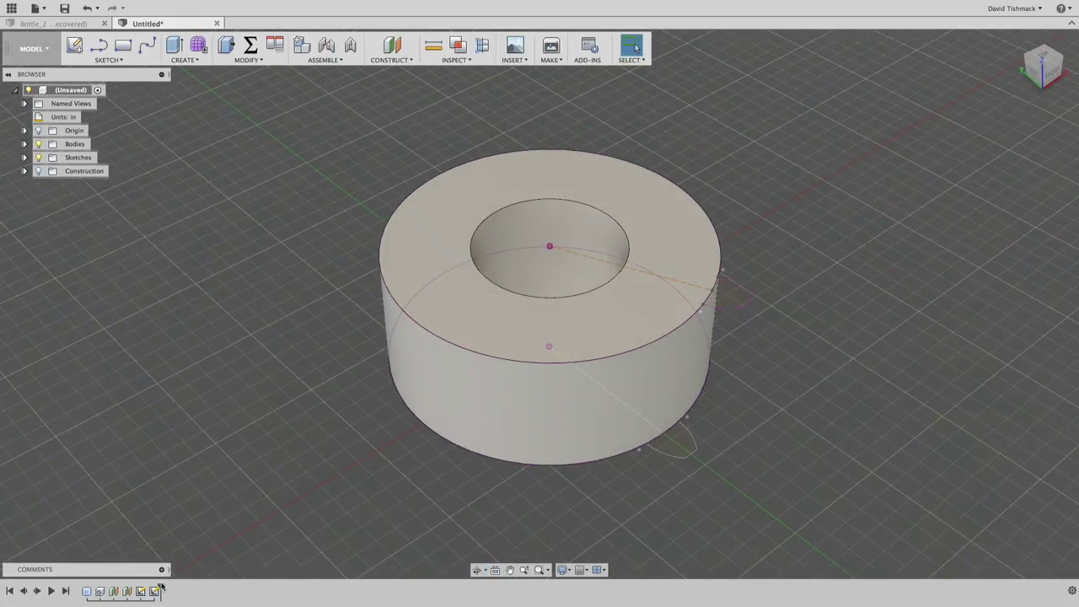
mouse_move(160, 590)
left_mouse_down()
mouse_move(140, 591)
mouse_move(160, 591)
left_mouse_up()
left_click_drag(160, 590, 148, 591)
left_click(77, 48)
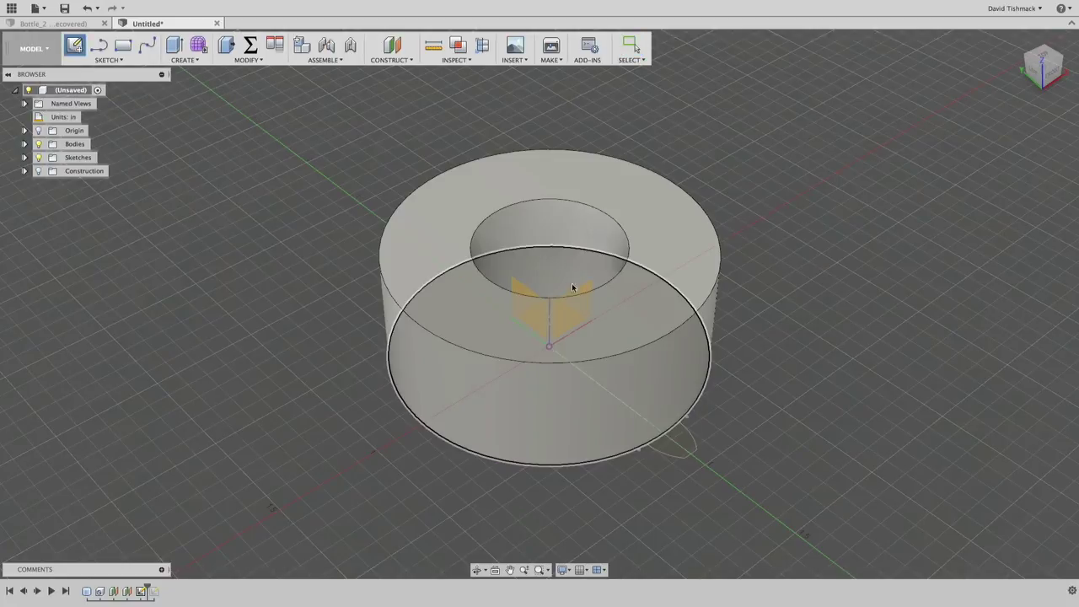
Step: Sketch on the XZ front plane and project the ring's top edge into it
left_click(578, 294)
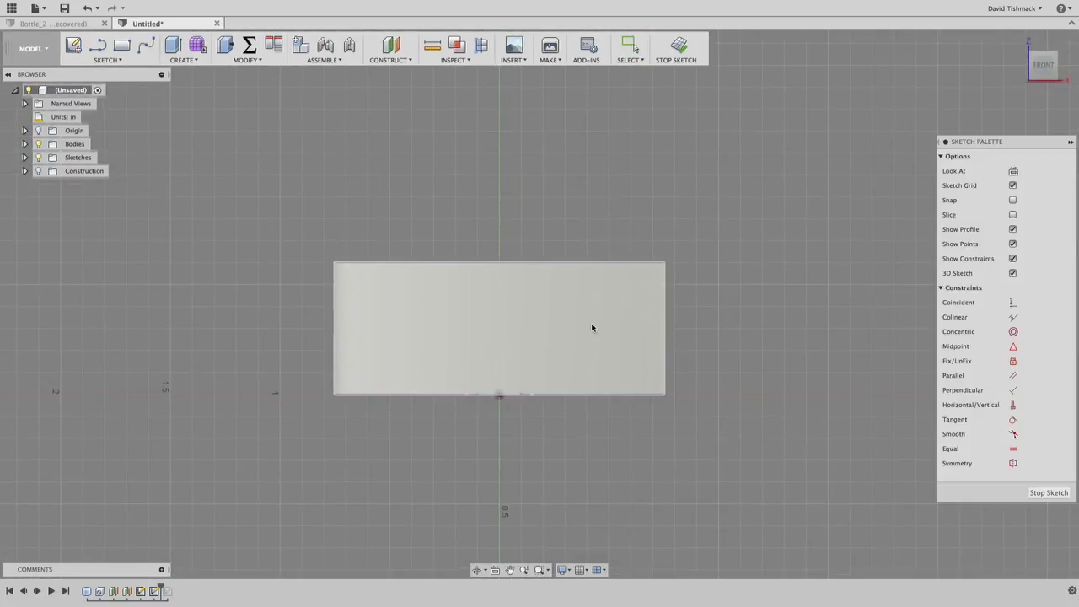
left_click(497, 263)
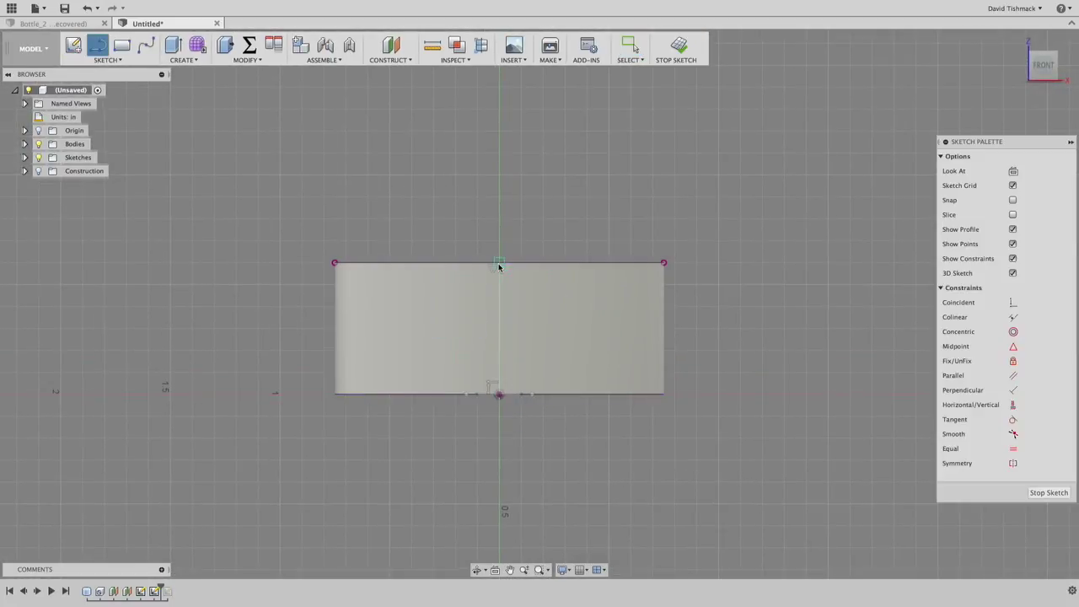
middle_click_drag(518, 195, 496, 274, "shift")
key("l")
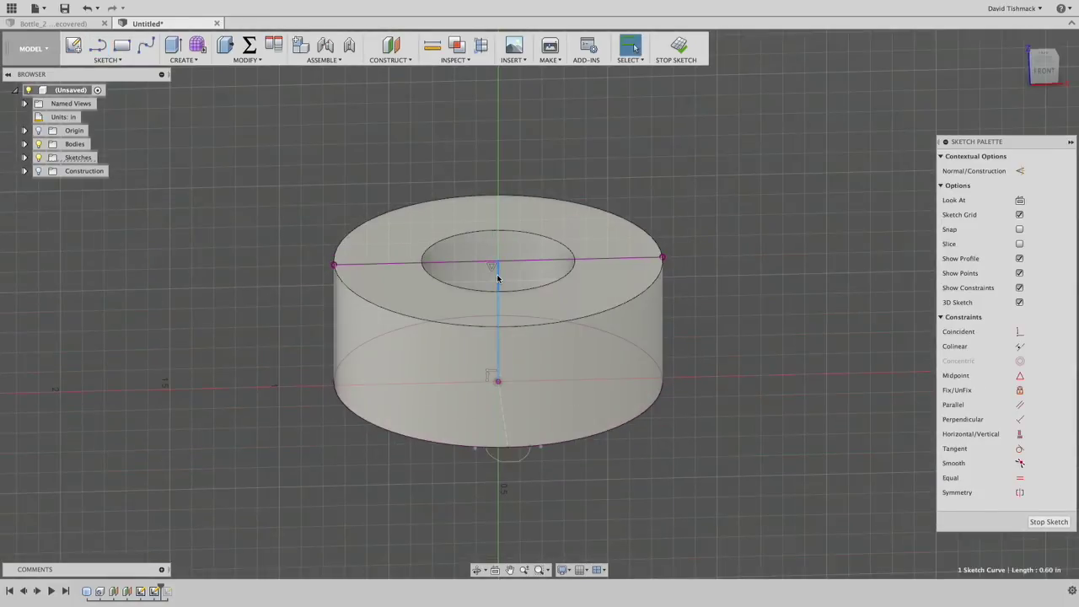
key("Escape")
middle_click_drag(686, 296, 773, 301, "shift")
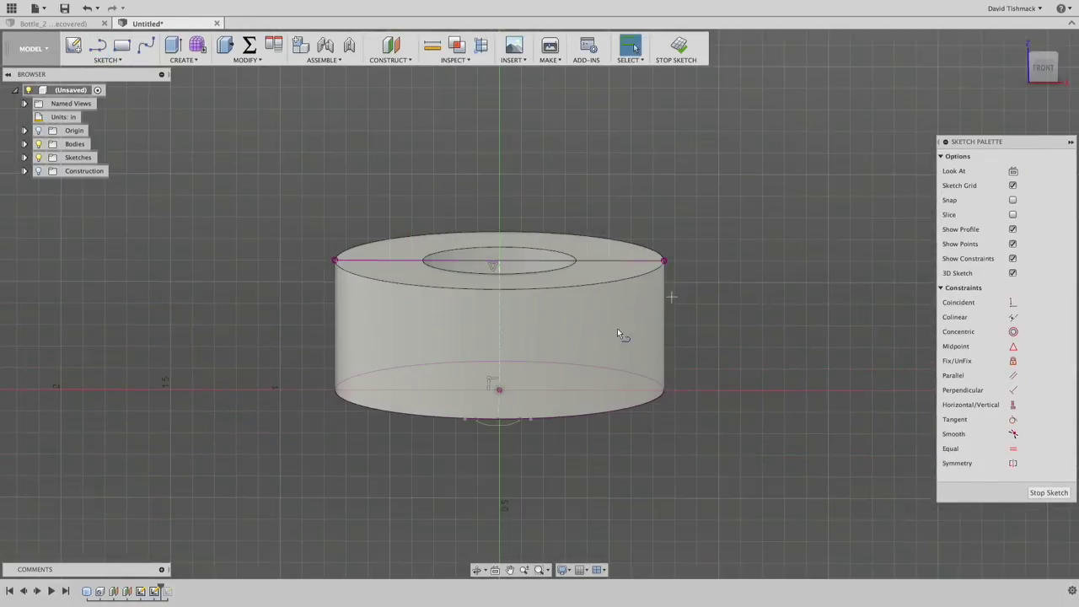
Step: Draw a line from the base centre toward the top edge, dimension it 11.46°, and finish
key("l")
left_click(499, 389)
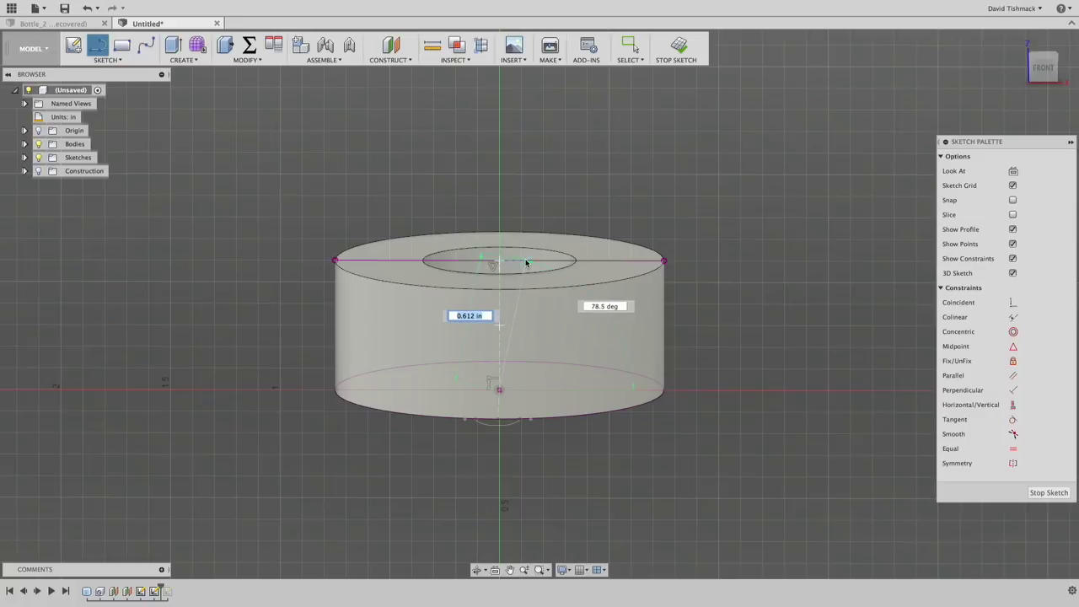
left_click(525, 261)
key("Escape")
key("d")
left_click(513, 319)
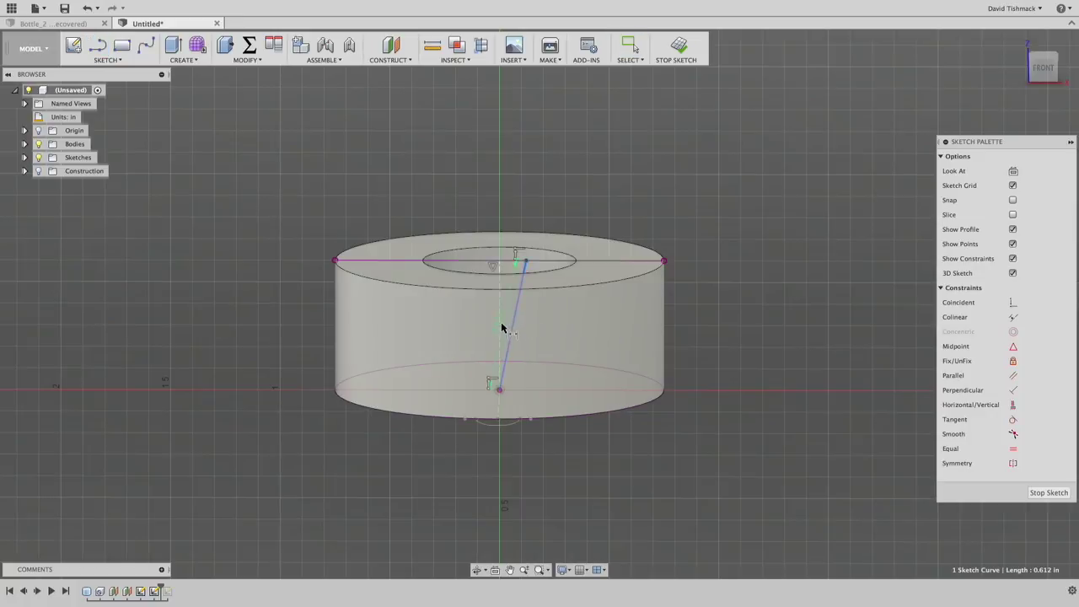
left_click(503, 317)
left_click(558, 314)
key("Return")
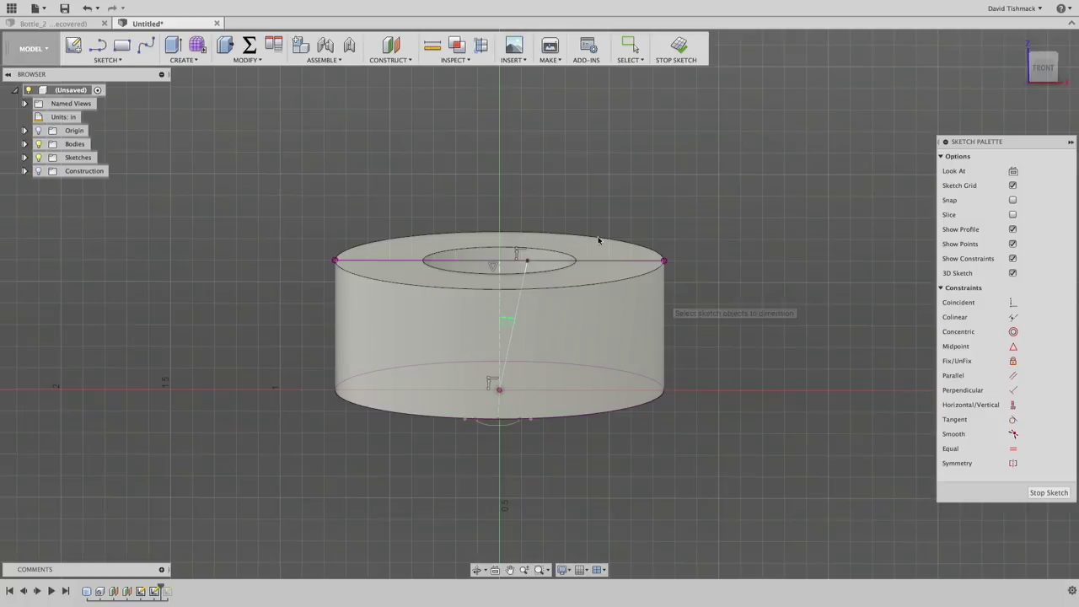
left_click(679, 48)
Step: Start Project to Surface with the ring's outer face as target and the angled line as curve
left_click(108, 60)
mouse_move(99, 320)
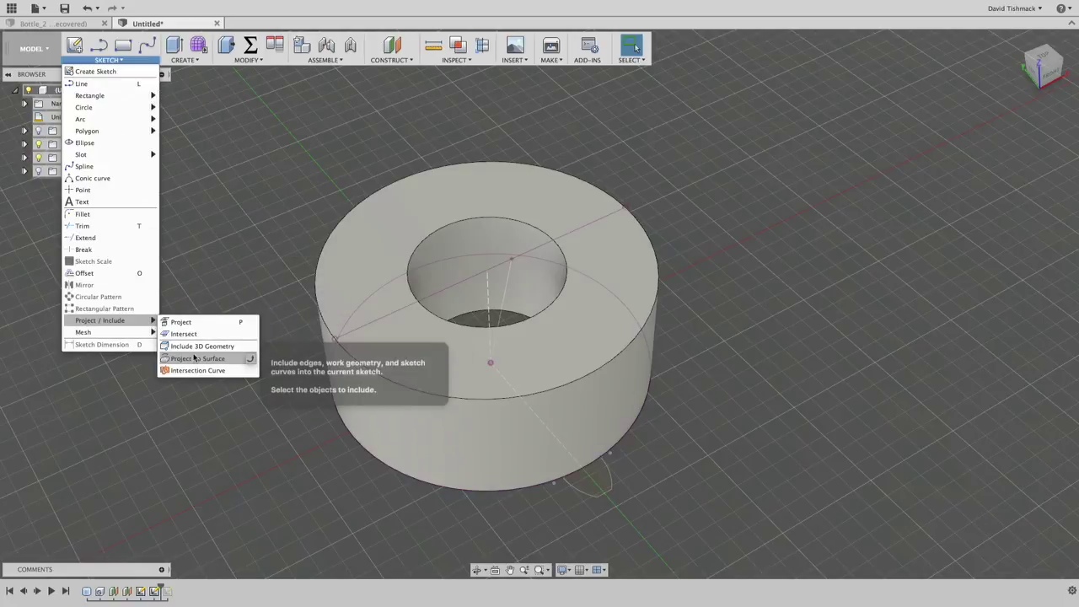
left_click(202, 346)
left_click(513, 317)
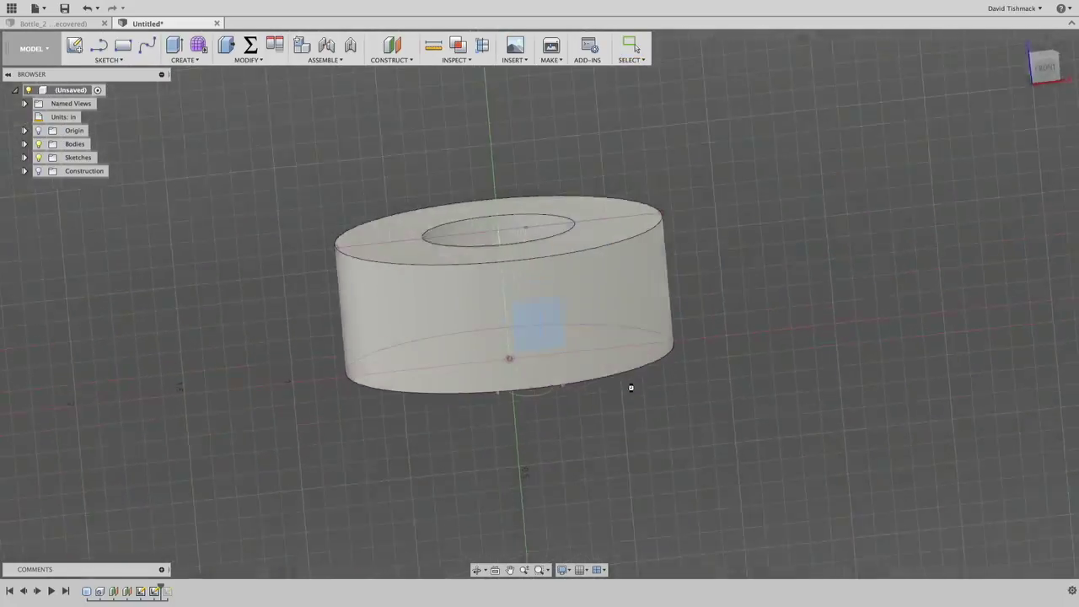
left_click(582, 273)
left_click(902, 176)
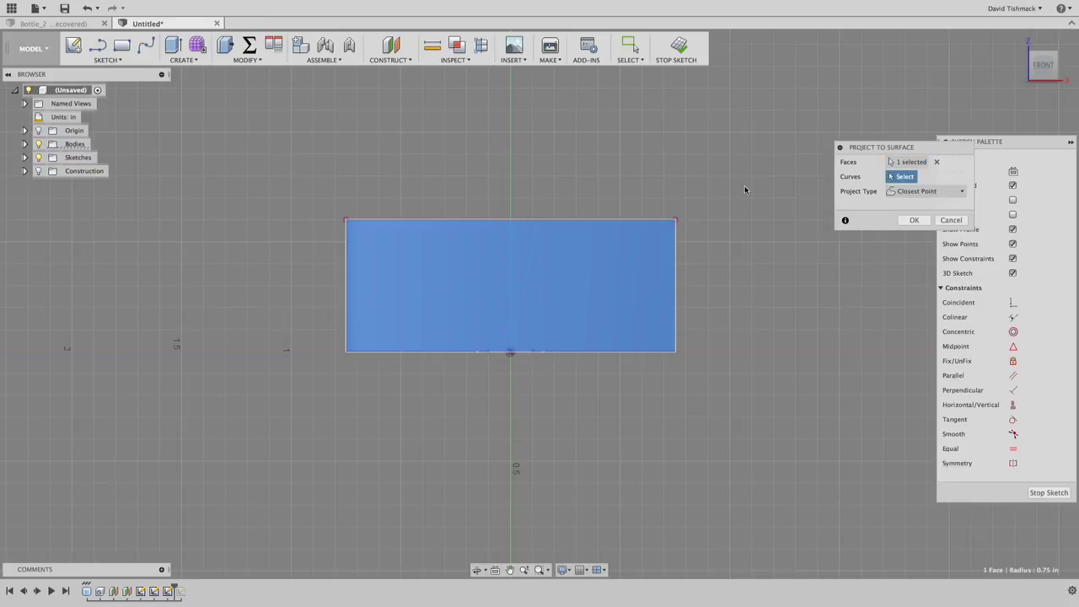
key("F6")
left_click(525, 252)
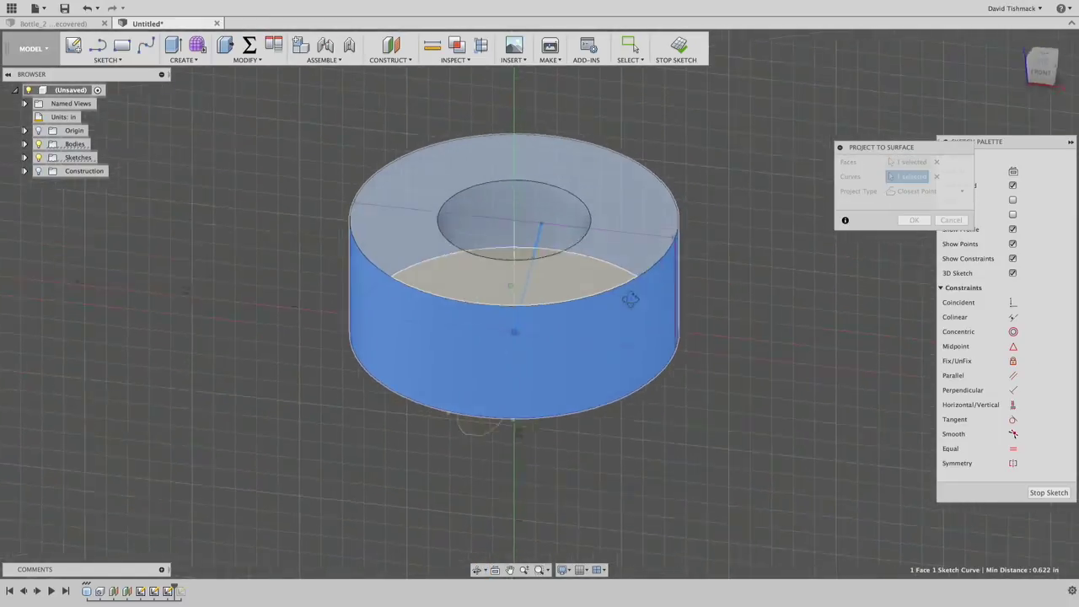
mouse_move(708, 340)
middle_mouse_down("shift")
mouse_move(563, 233)
mouse_move(483, 363)
mouse_move(488, 405)
middle_mouse_up("shift")
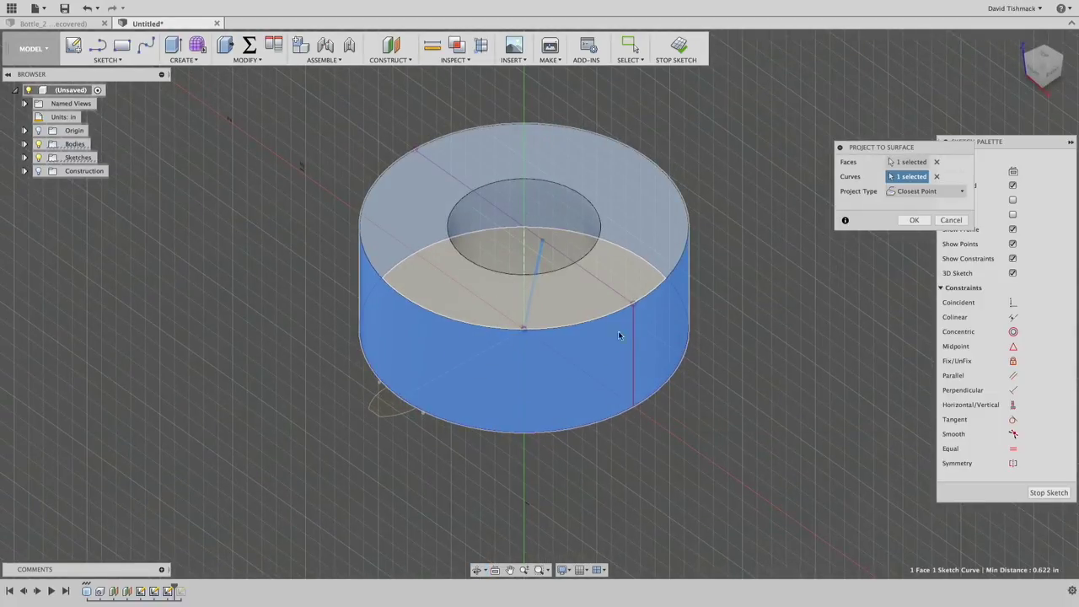
Step: Set the projection type to Along Vector, pick the direction, and confirm
left_click(906, 192)
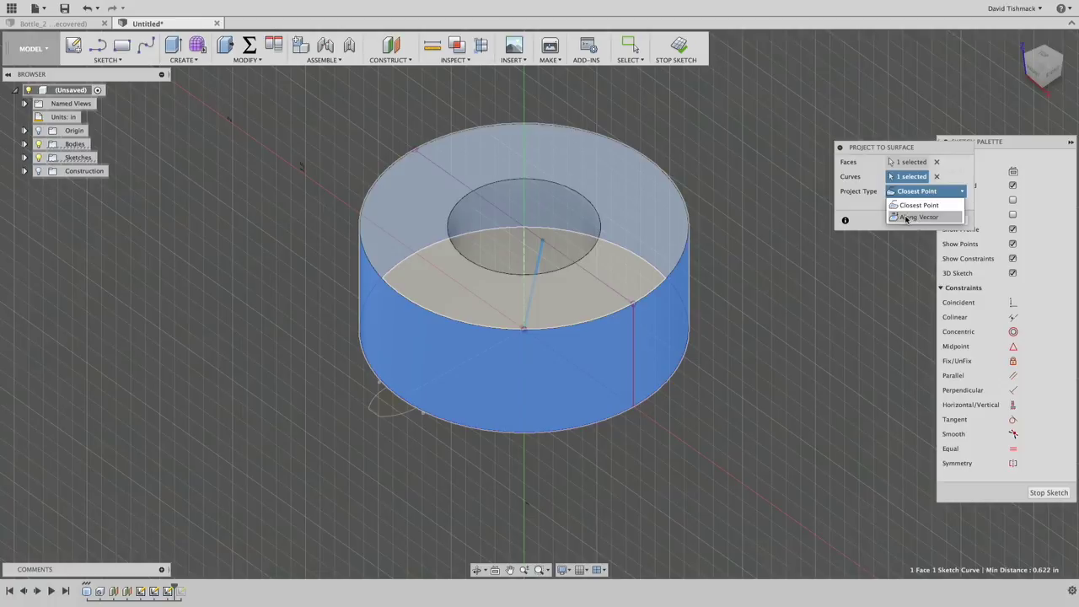
left_click(915, 218)
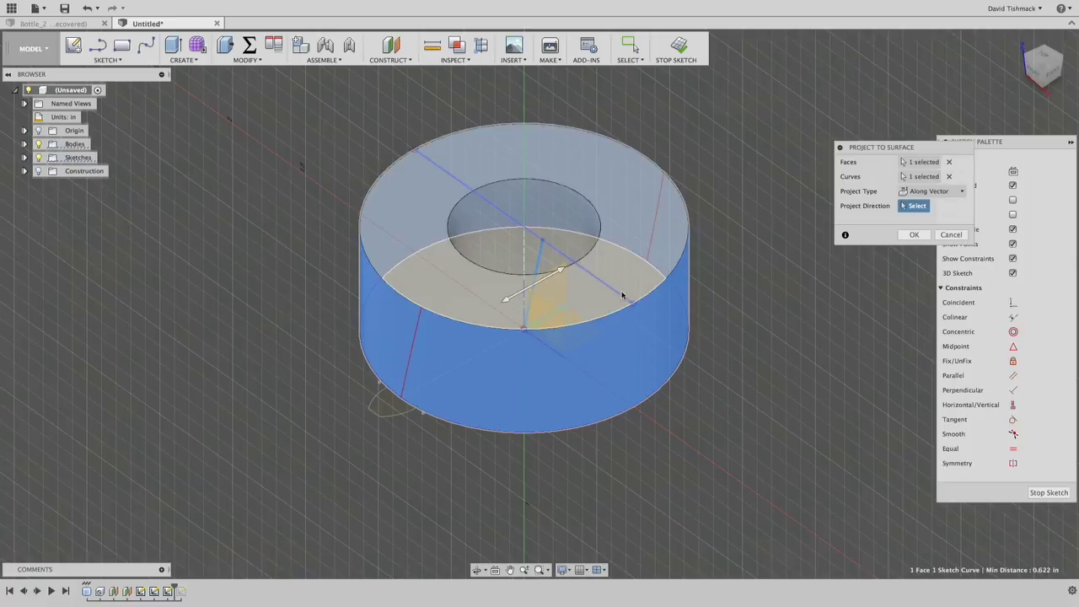
middle_click_drag(579, 301, 606, 306, "shift")
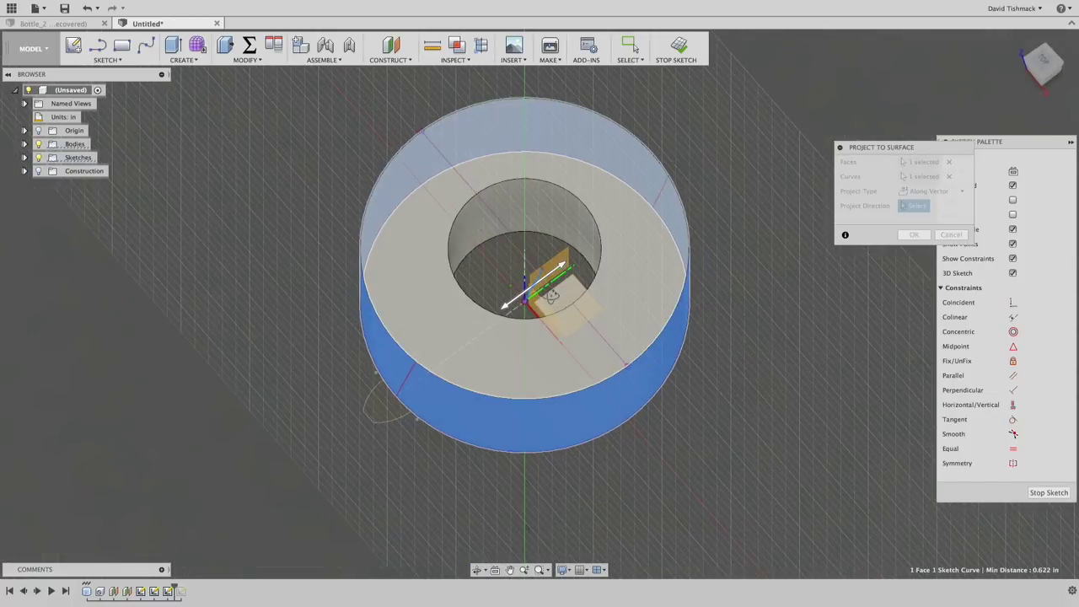
scroll(543, 314, "up", 3)
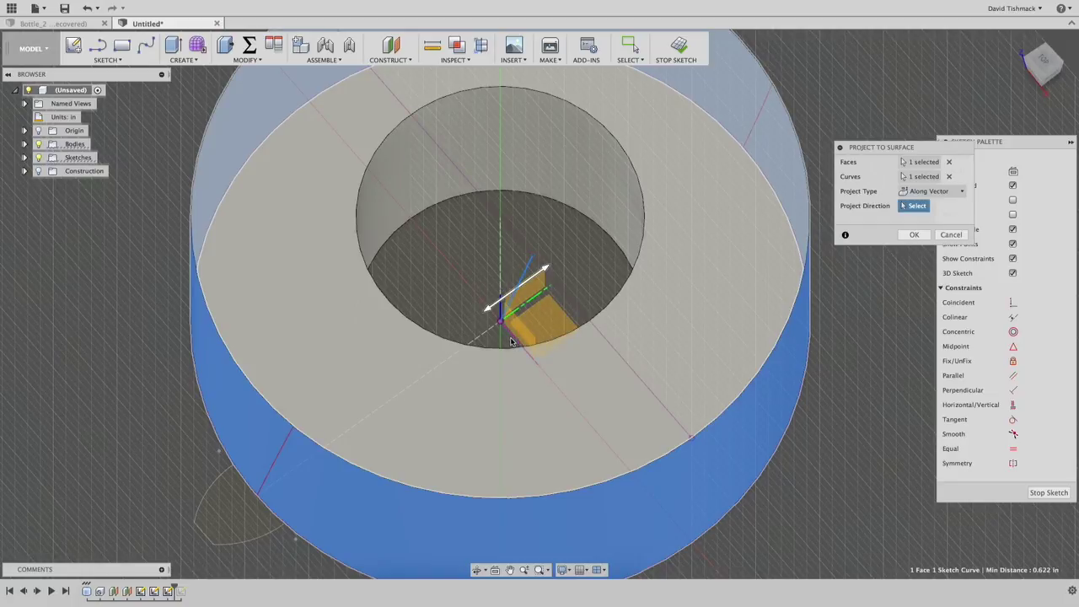
left_click(512, 338)
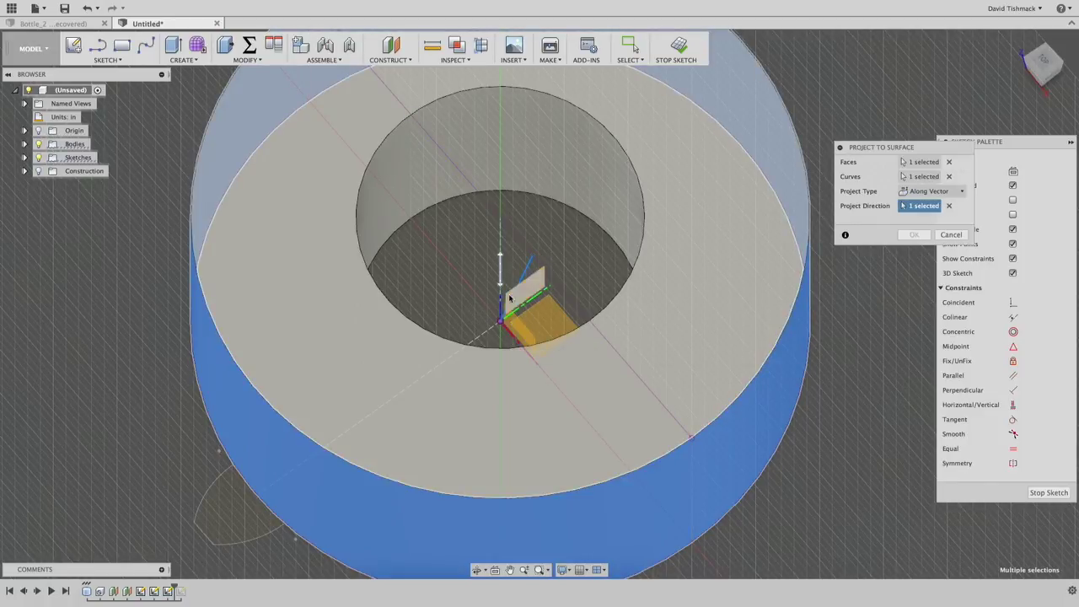
mouse_move(500, 310)
middle_mouse_down("shift")
mouse_move(525, 284)
mouse_move(496, 295)
mouse_move(522, 364)
middle_mouse_up("shift")
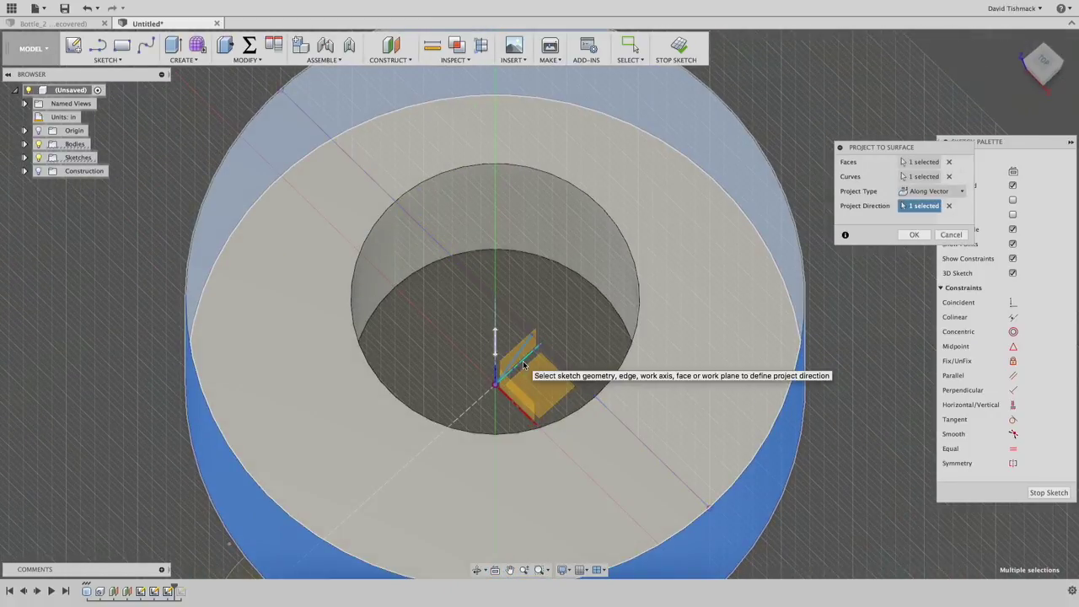
scroll(662, 233, "down", 3)
left_click(914, 234)
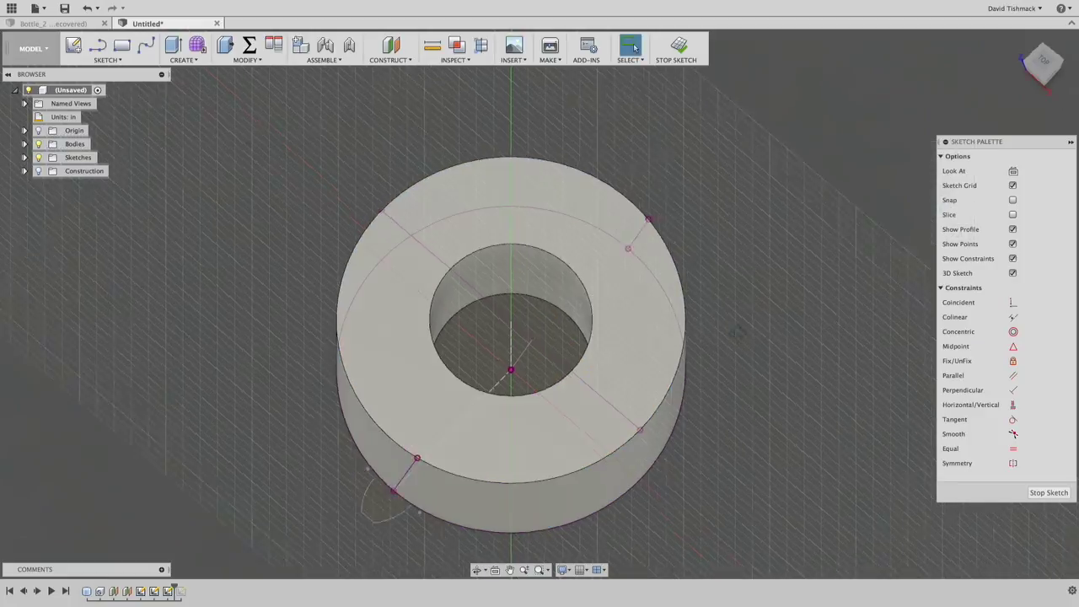
middle_click_drag(843, 252, 797, 304, "shift")
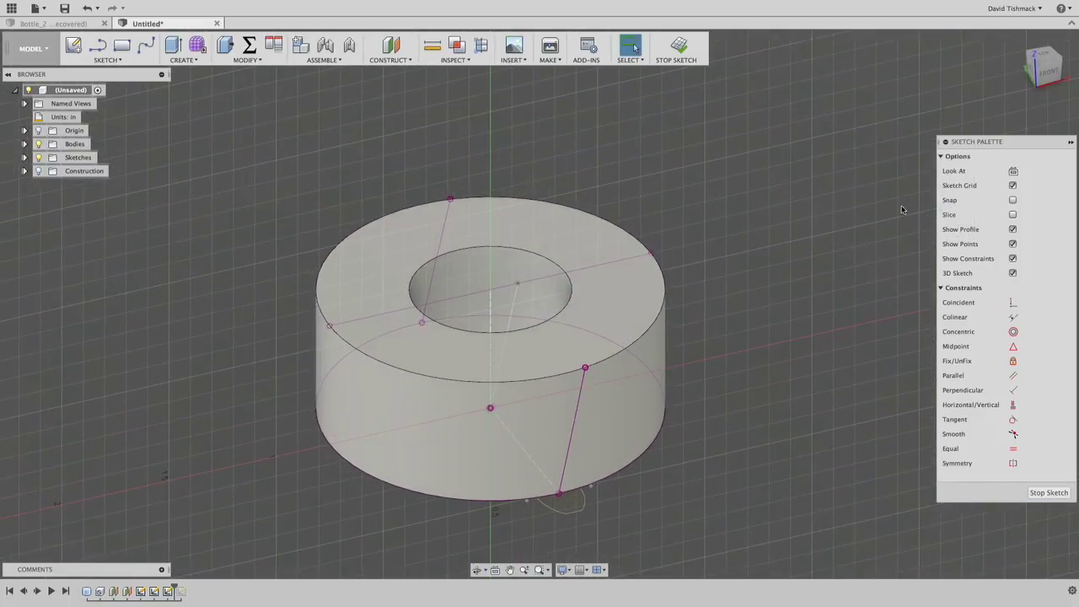
Step: Finish the projection sketch
middle_click_drag(678, 93, 666, 139, "shift")
left_click(676, 46)
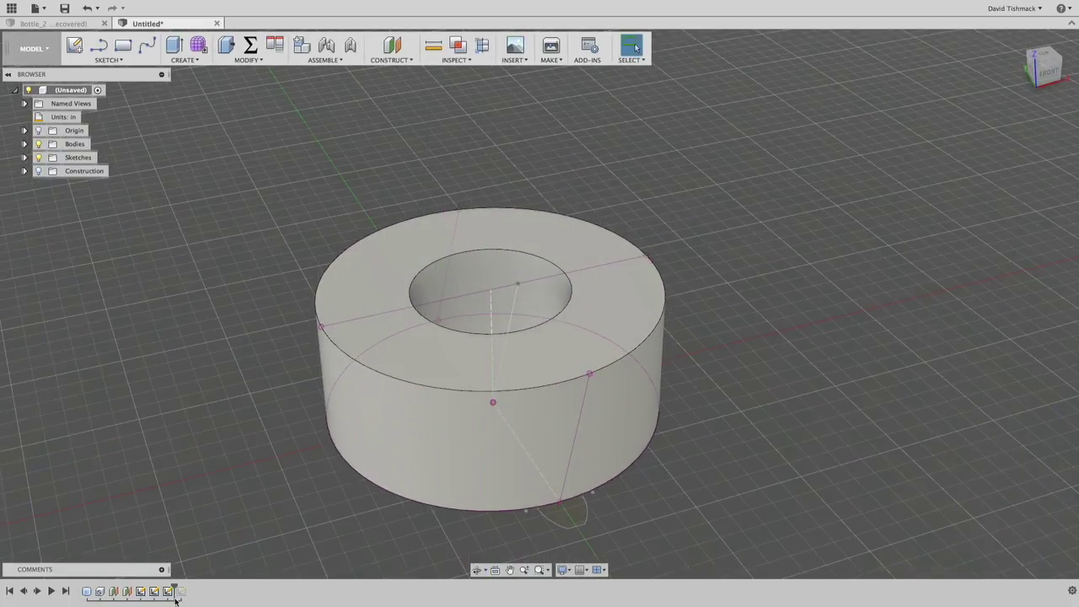
middle_click_drag(571, 409, 549, 250, "shift")
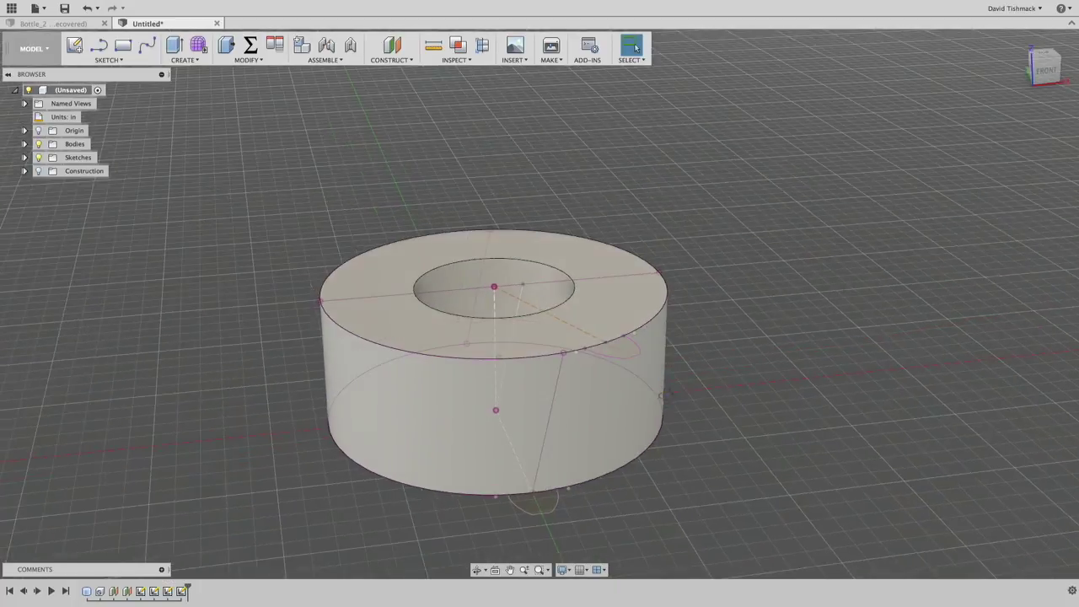
Step: Delete the top-face sketch, undo the deletion, and reopen that sketch for editing
right_click(181, 591)
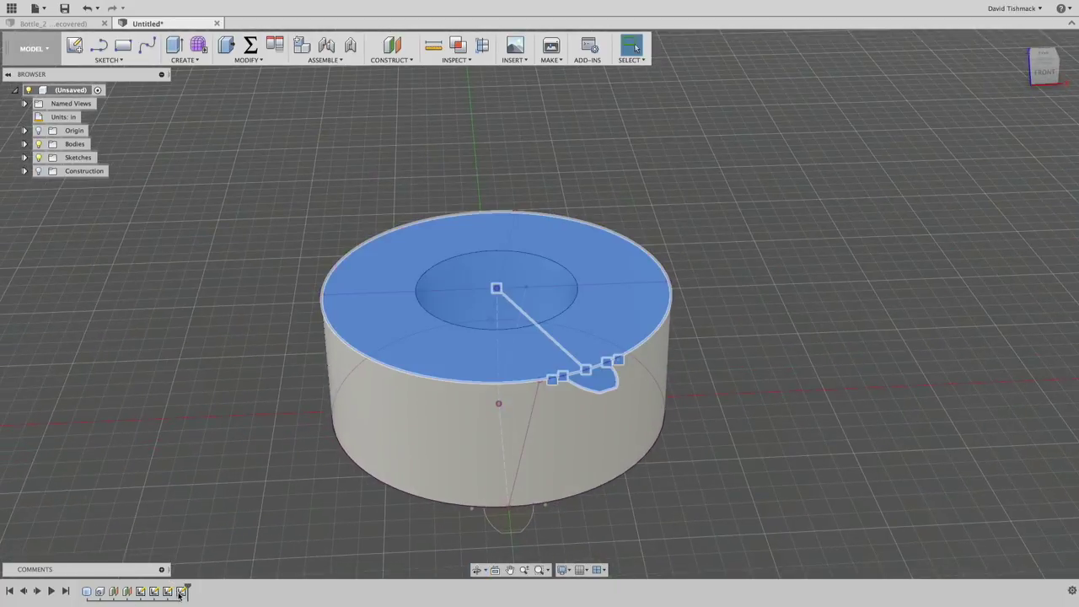
left_click(219, 510)
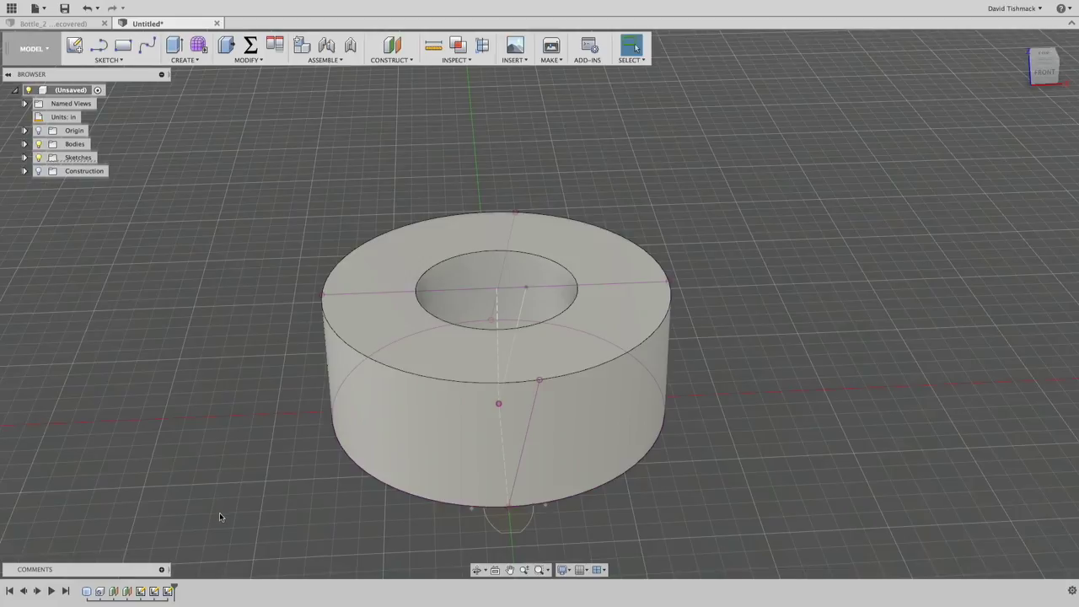
key("ctrl+z")
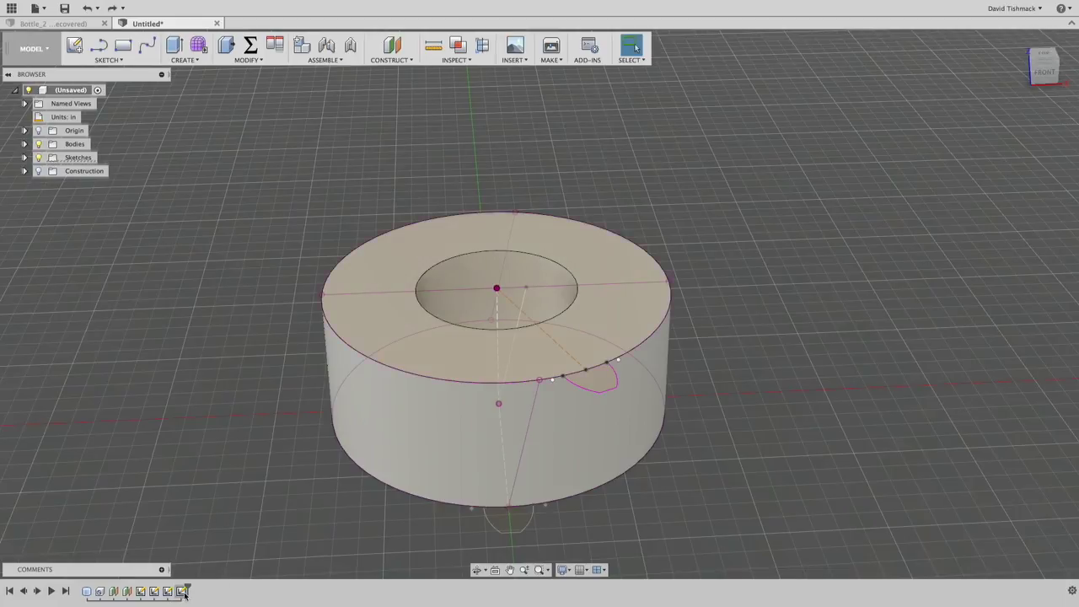
right_click(182, 590)
left_click(214, 478)
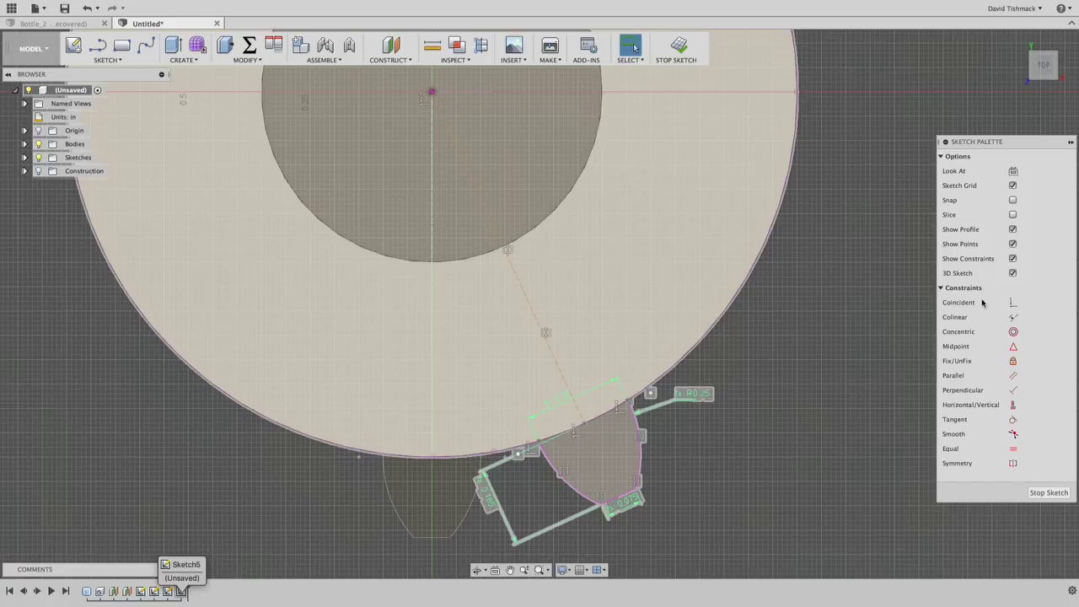
Step: Project the point on the ring's outer edge into the tooth-profile sketch
left_click(981, 302)
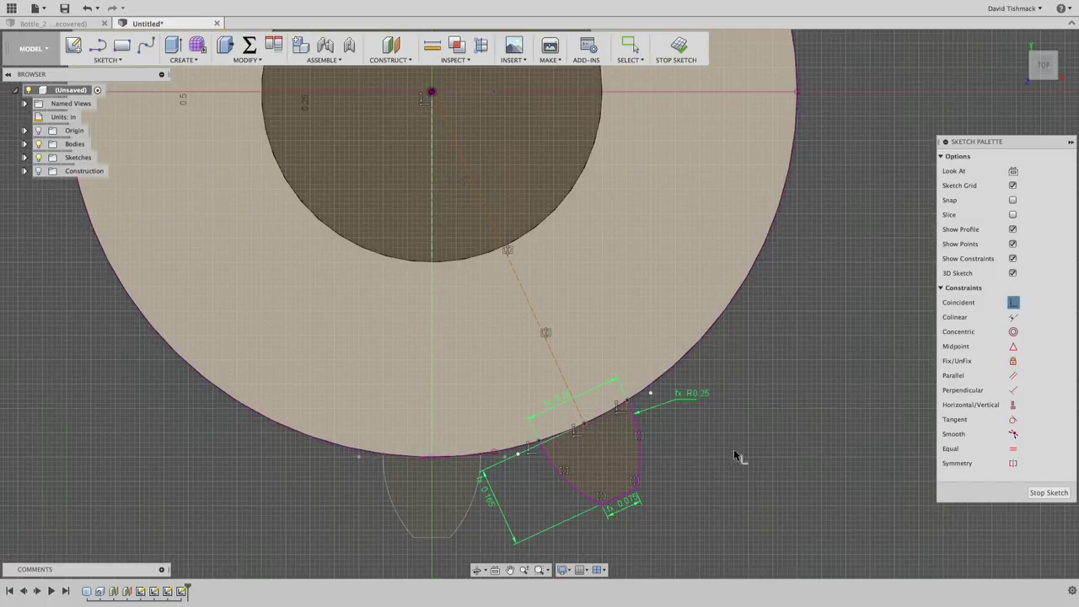
mouse_move(734, 448)
middle_mouse_down("shift")
mouse_move(467, 511)
mouse_move(578, 484)
middle_mouse_up("shift")
left_click(575, 477)
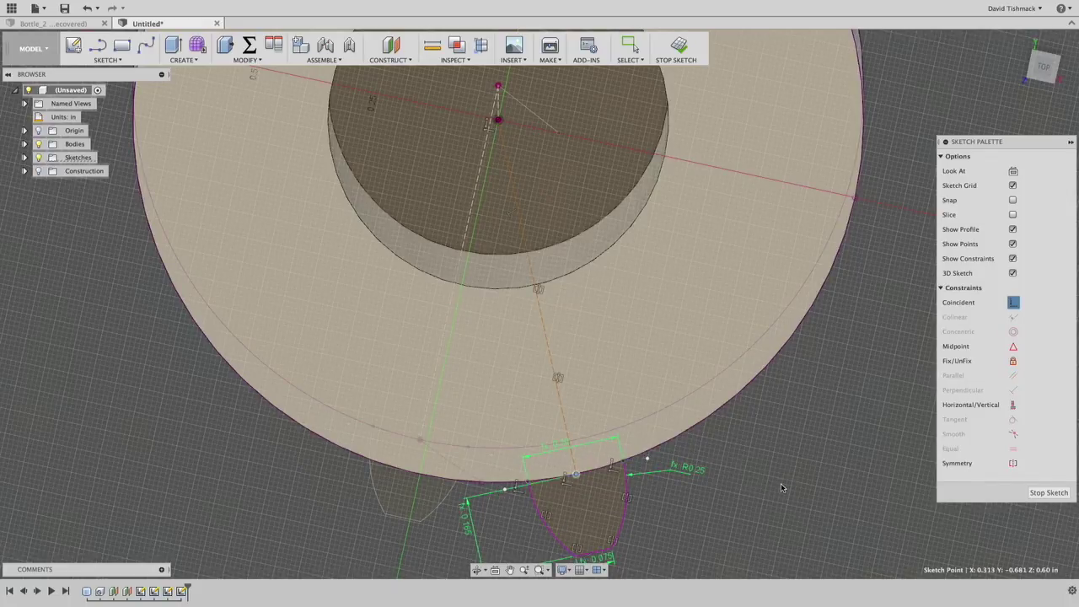
middle_click_drag(780, 483, 504, 479, "shift")
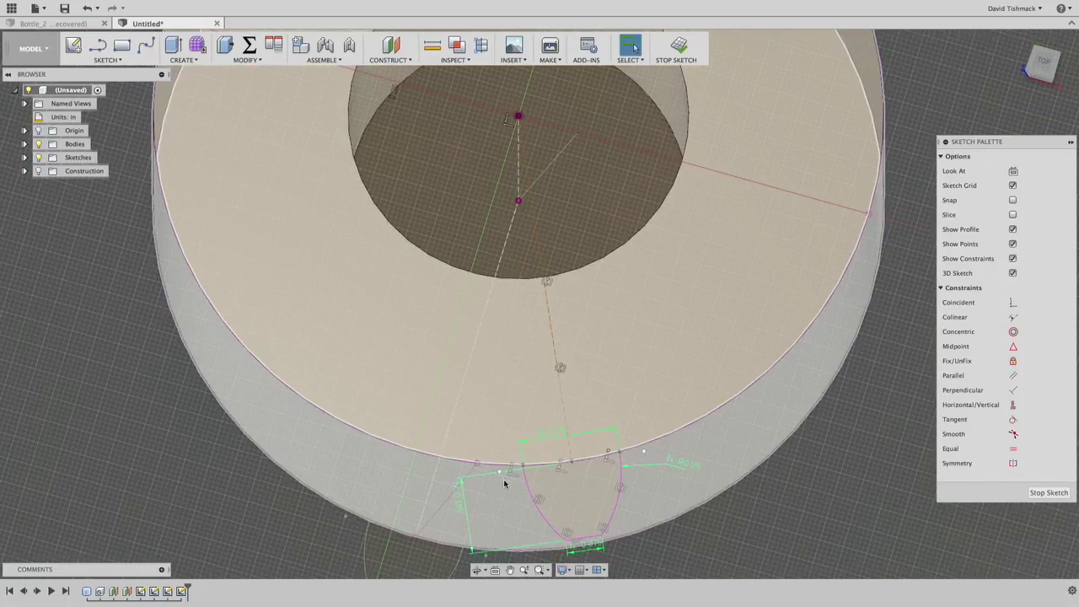
key("p")
left_click(477, 463)
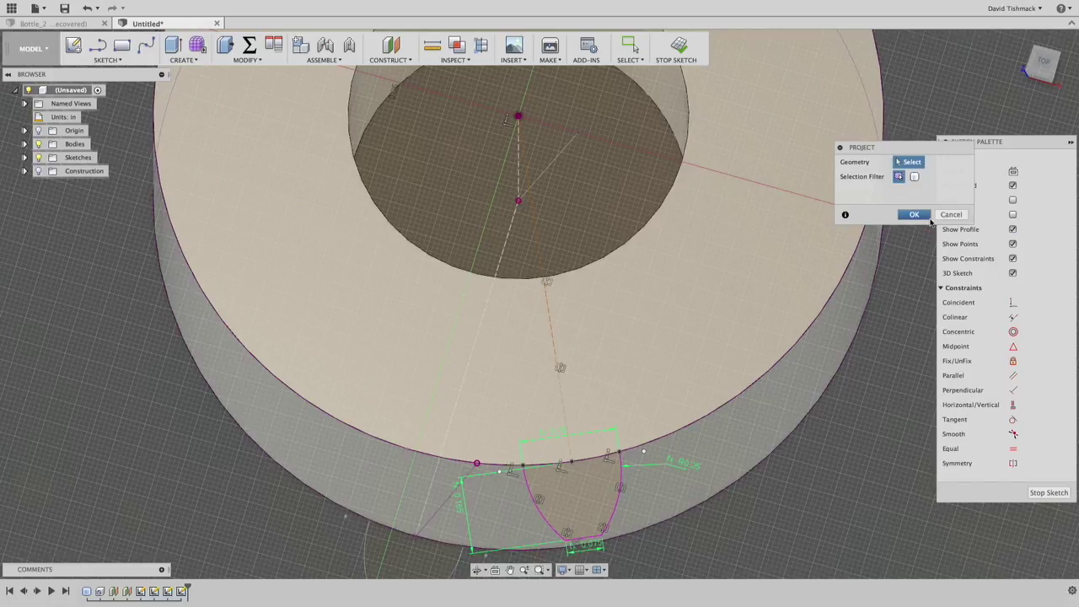
left_click(929, 218)
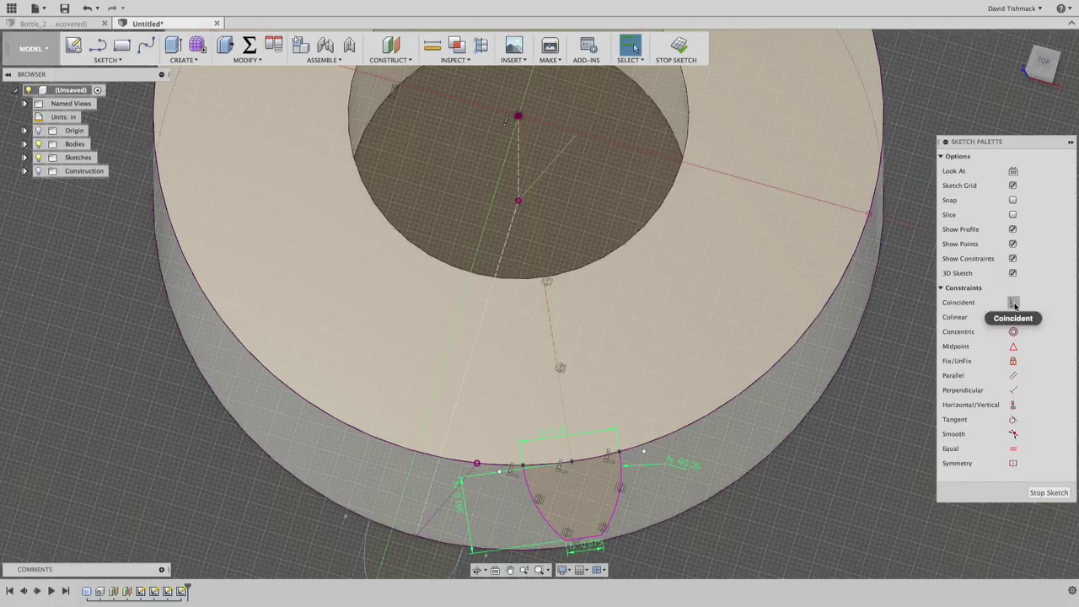
Step: Make the profile's top point coincident with the projected point and finish the sketch
left_click(1013, 302)
left_click(570, 464)
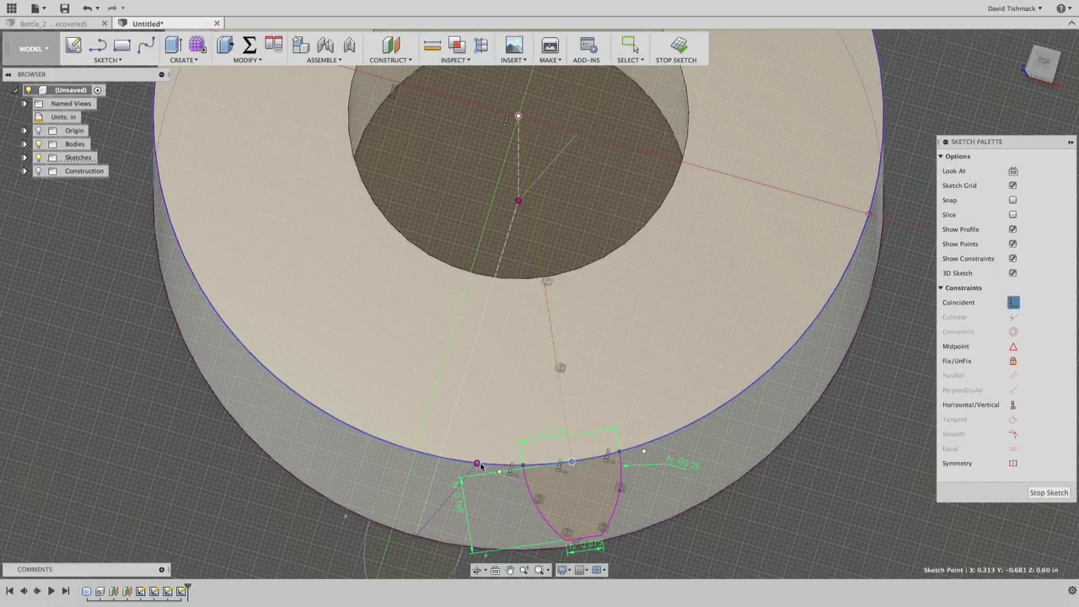
left_click(476, 462)
left_click(675, 51)
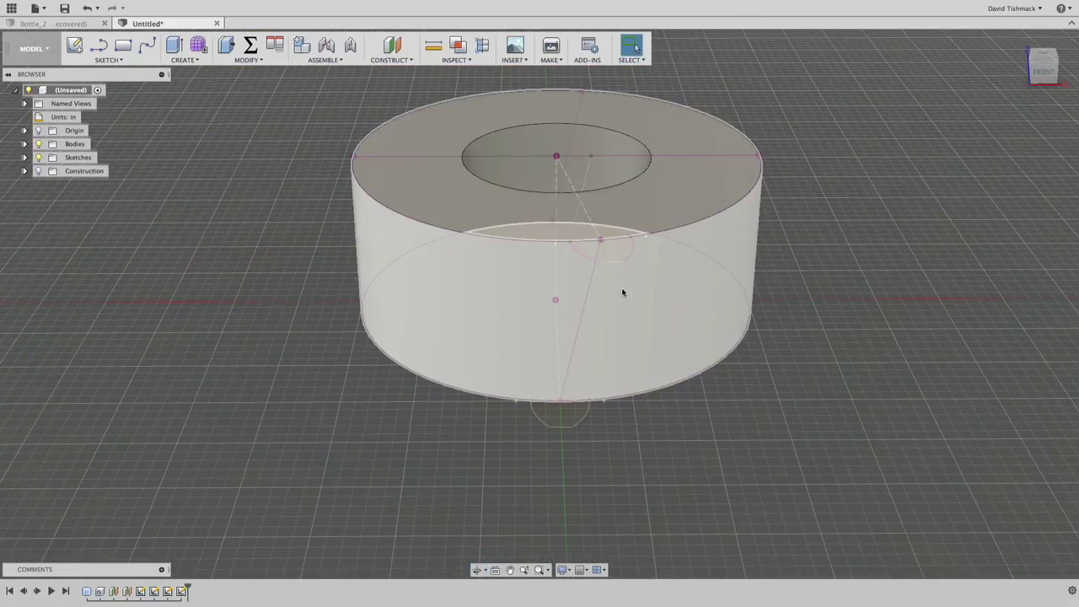
left_click(621, 288)
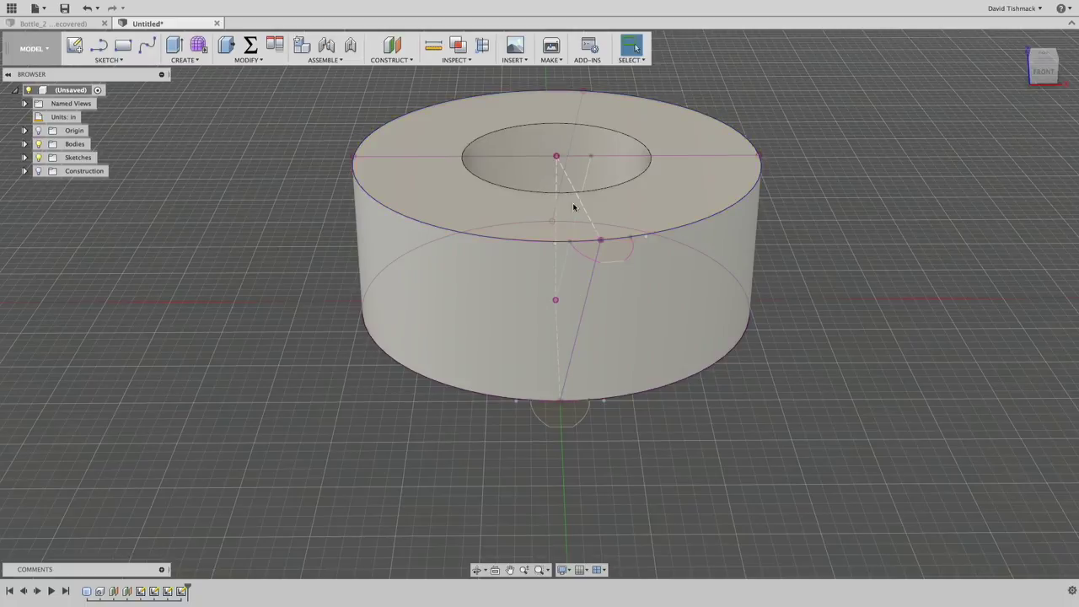
left_click(166, 591)
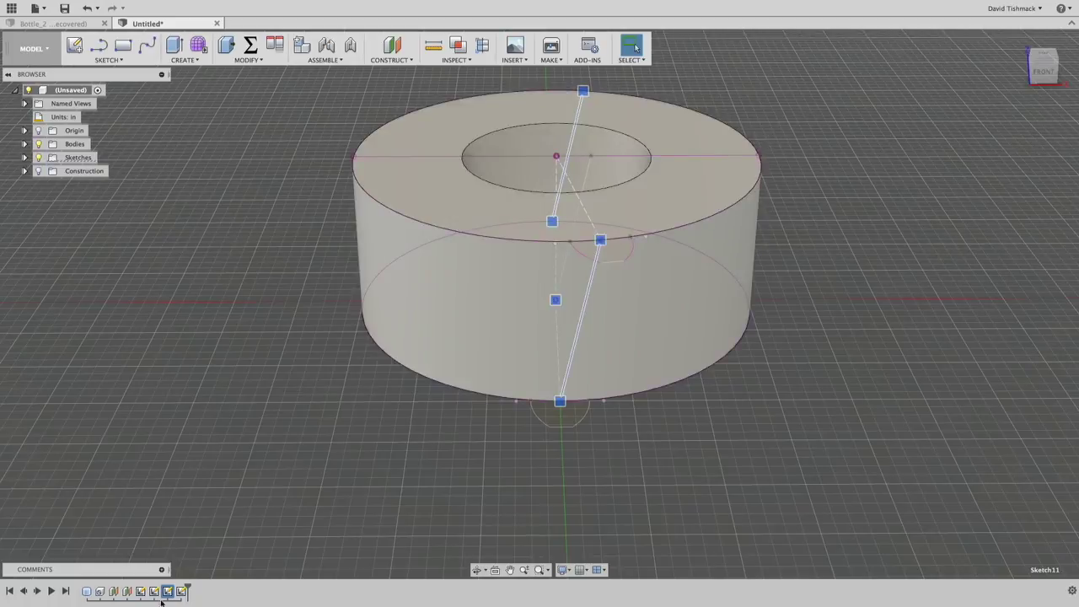
left_click(571, 156)
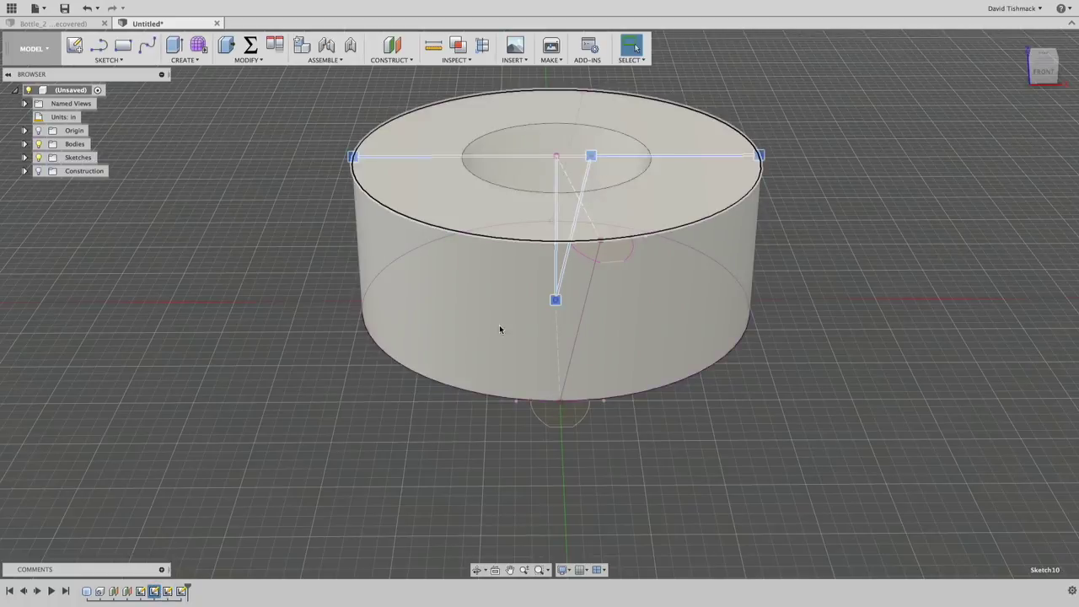
left_click(139, 592)
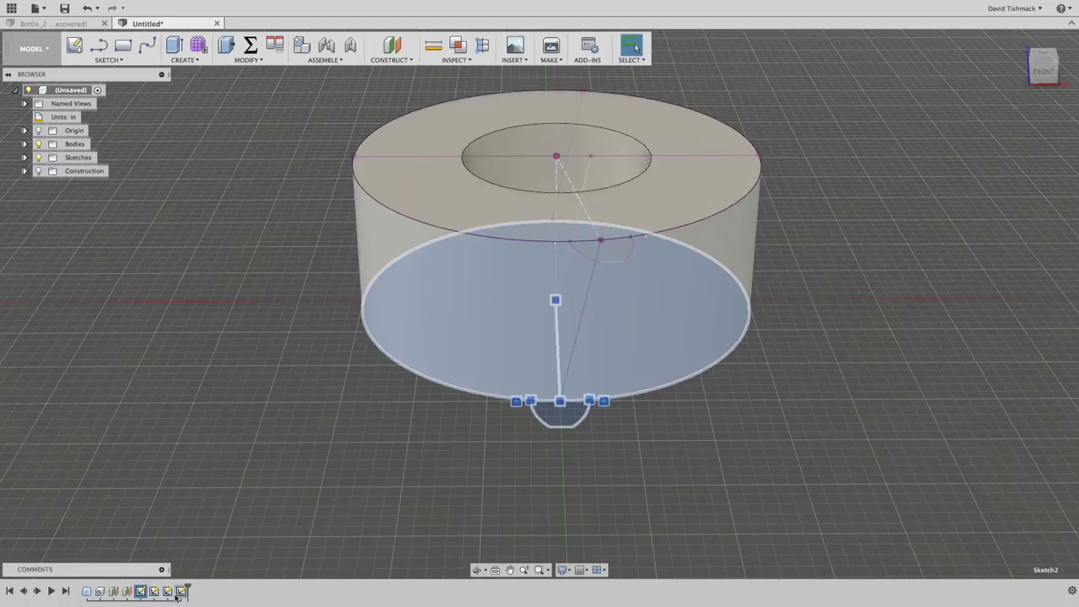
left_click(176, 593)
left_click(192, 74)
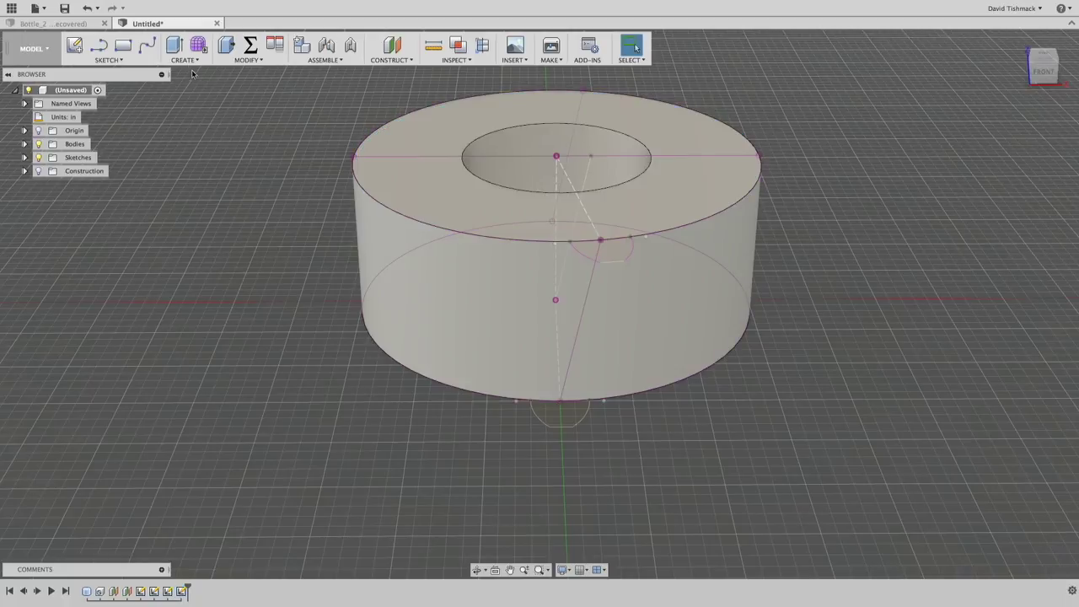
Step: Loft from the bottom tooth profile to the top profile with the Join operation
left_click(185, 60)
left_click(181, 119)
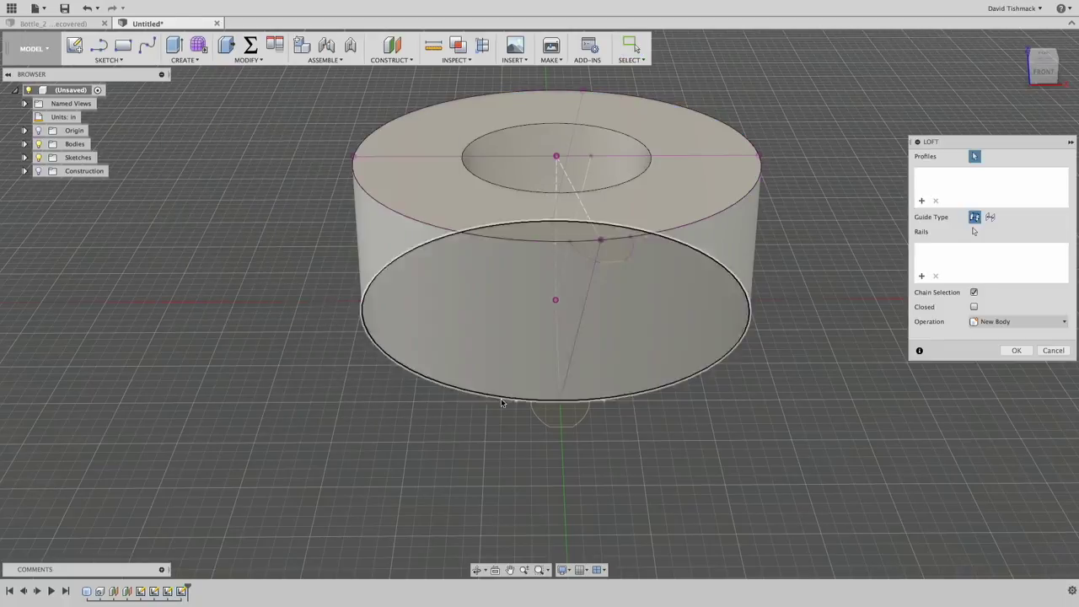
left_click(558, 412)
left_click(601, 249)
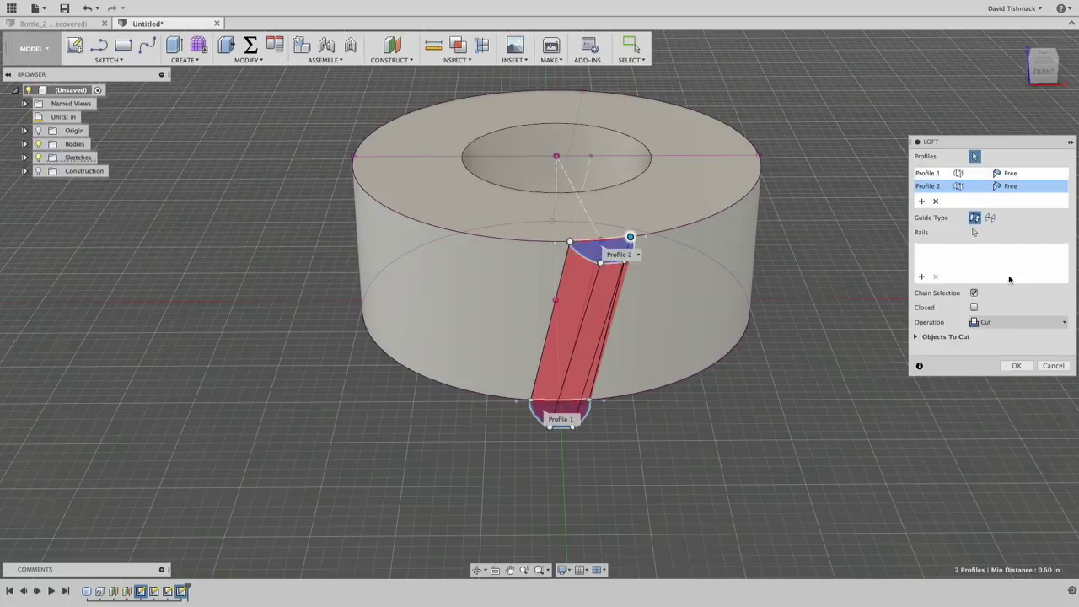
middle_click_drag(601, 249, 839, 365, "shift")
left_click(1009, 325)
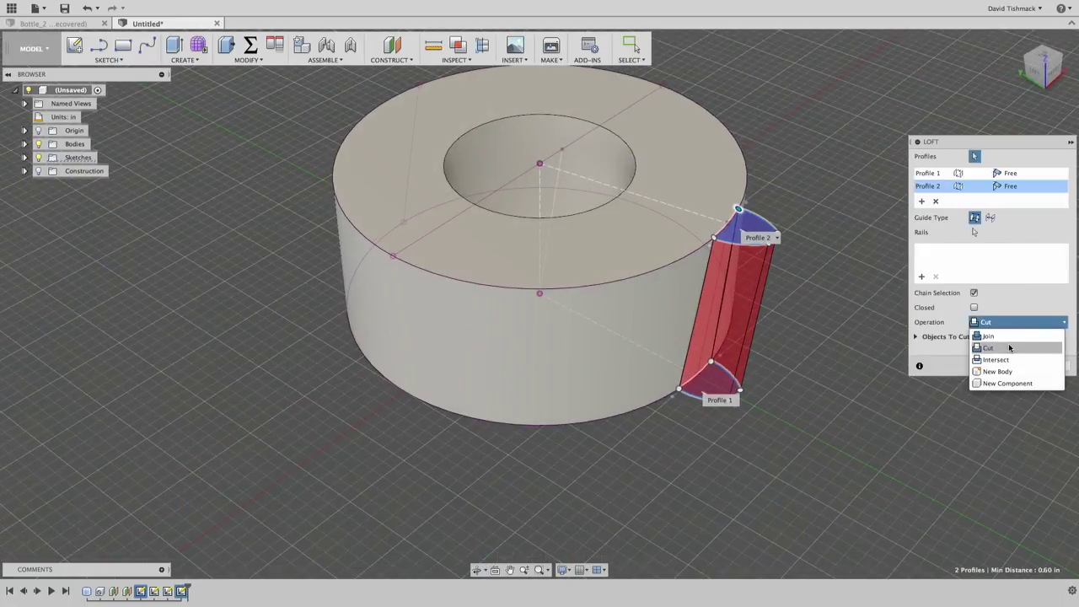
left_click(981, 334)
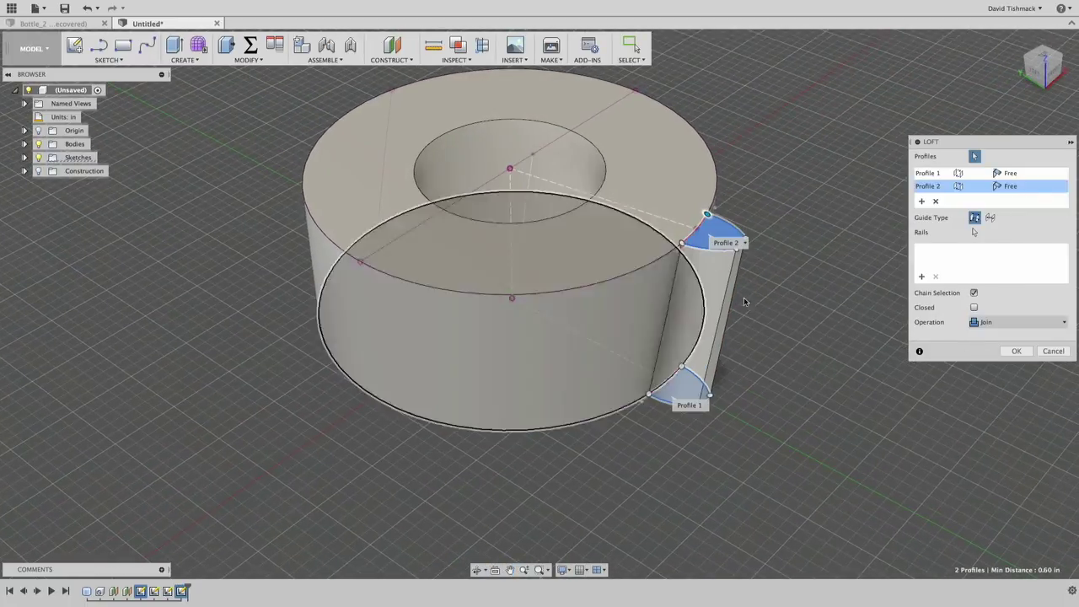
middle_click_drag(744, 296, 1050, 283, "shift")
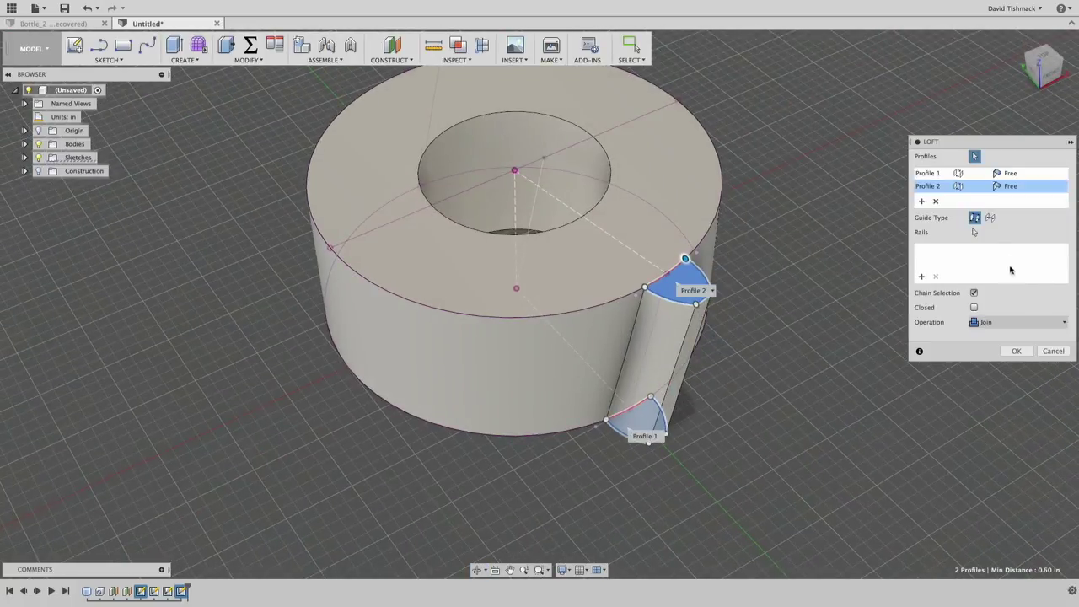
Step: Guide the loft with the slanted centreline, briefly trying Rails, and create the tooth
left_click(990, 218)
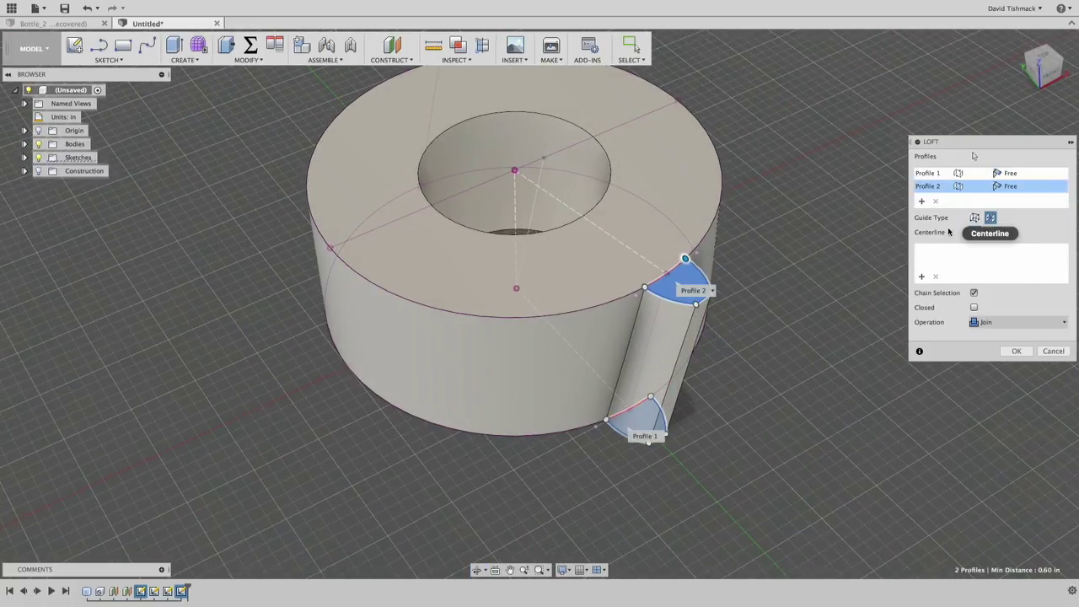
left_click(649, 335)
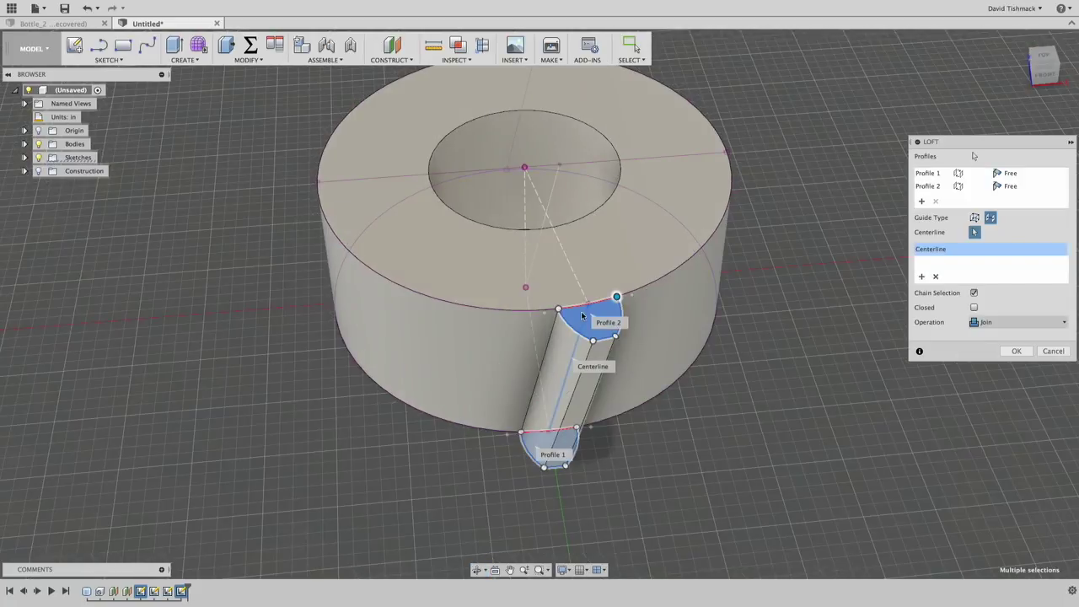
mouse_move(750, 362)
middle_mouse_down("shift")
mouse_move(750, 329)
mouse_move(632, 293)
middle_mouse_up("shift")
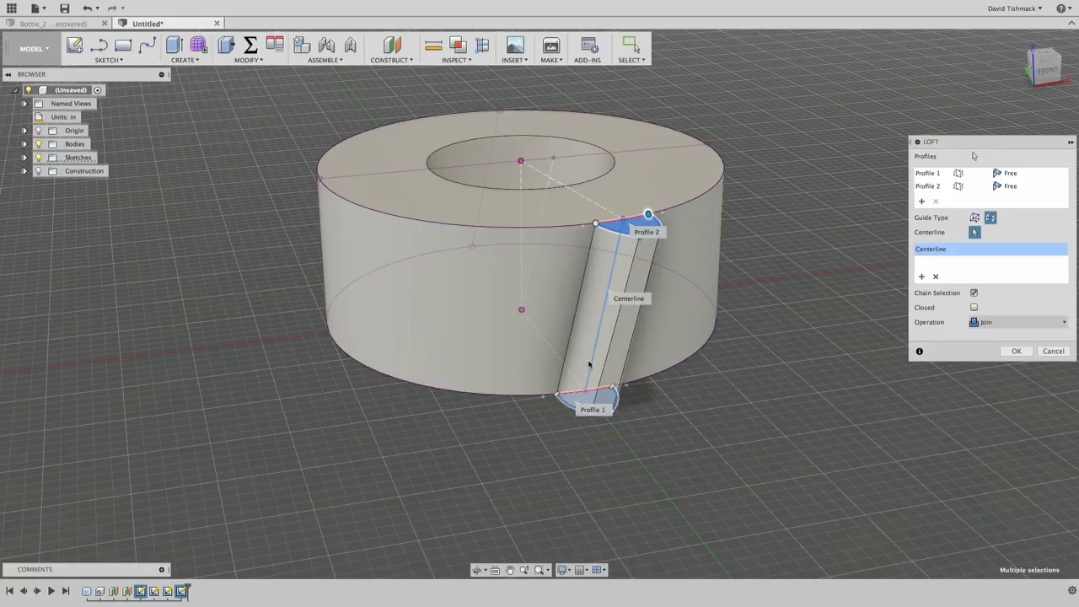
left_click(975, 219)
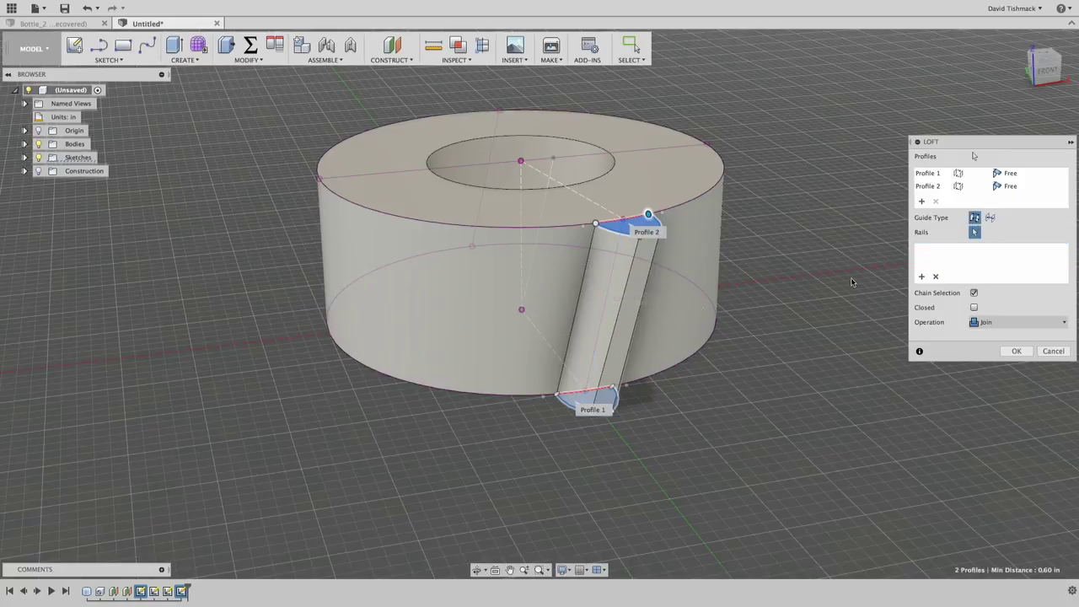
left_click(620, 280)
middle_click_drag(619, 280, 859, 287, "shift")
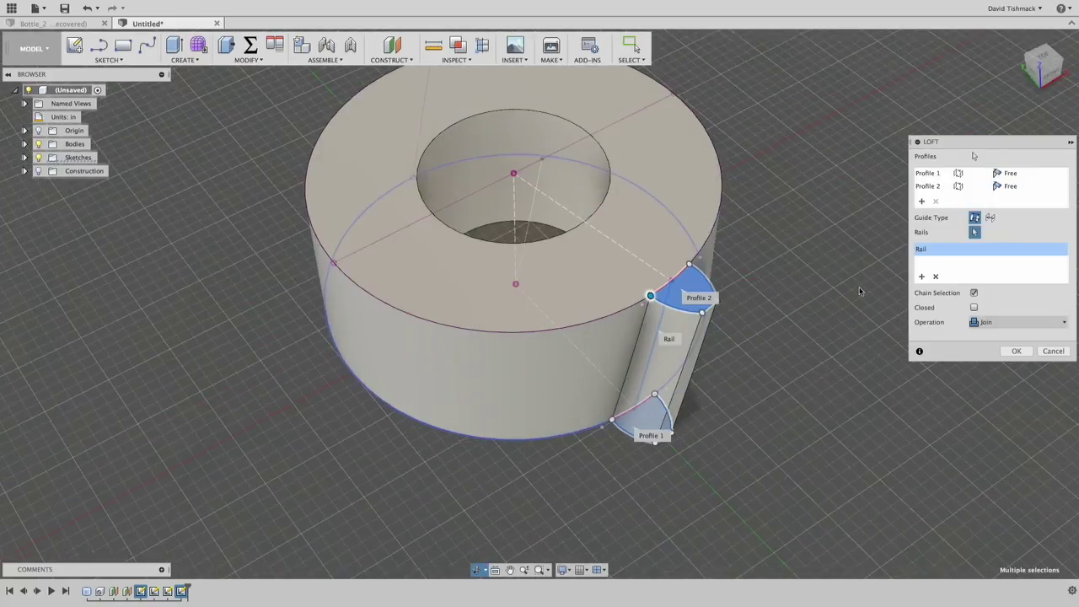
left_click(991, 218)
mouse_move(823, 346)
middle_mouse_down("shift")
mouse_move(788, 334)
mouse_move(782, 302)
middle_mouse_up("shift")
left_click(1016, 351)
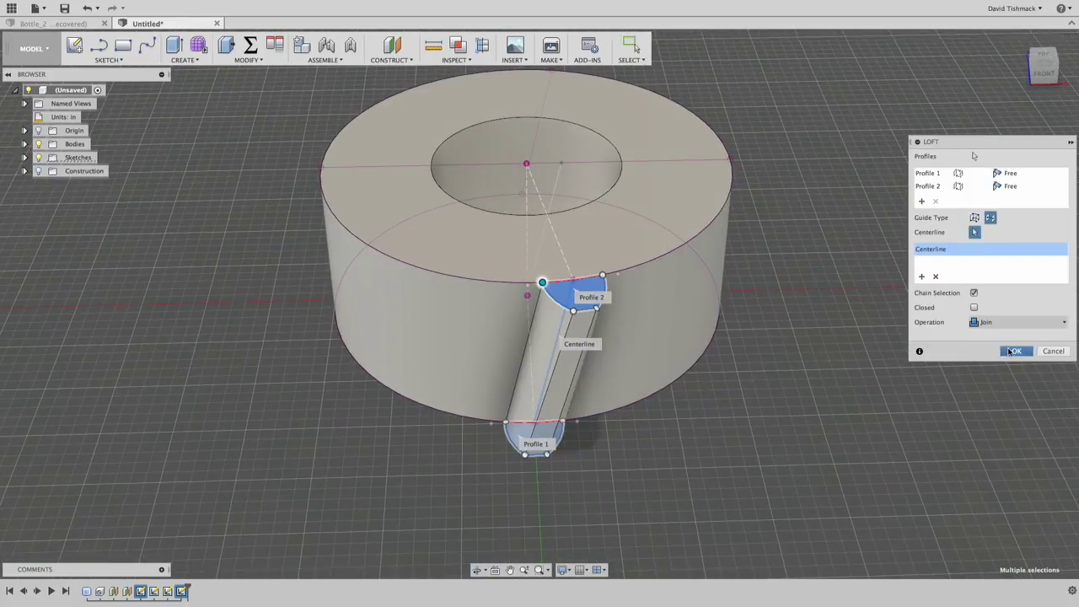
mouse_move(666, 379)
middle_mouse_down("shift")
mouse_move(663, 301)
mouse_move(495, 275)
middle_mouse_up("shift")
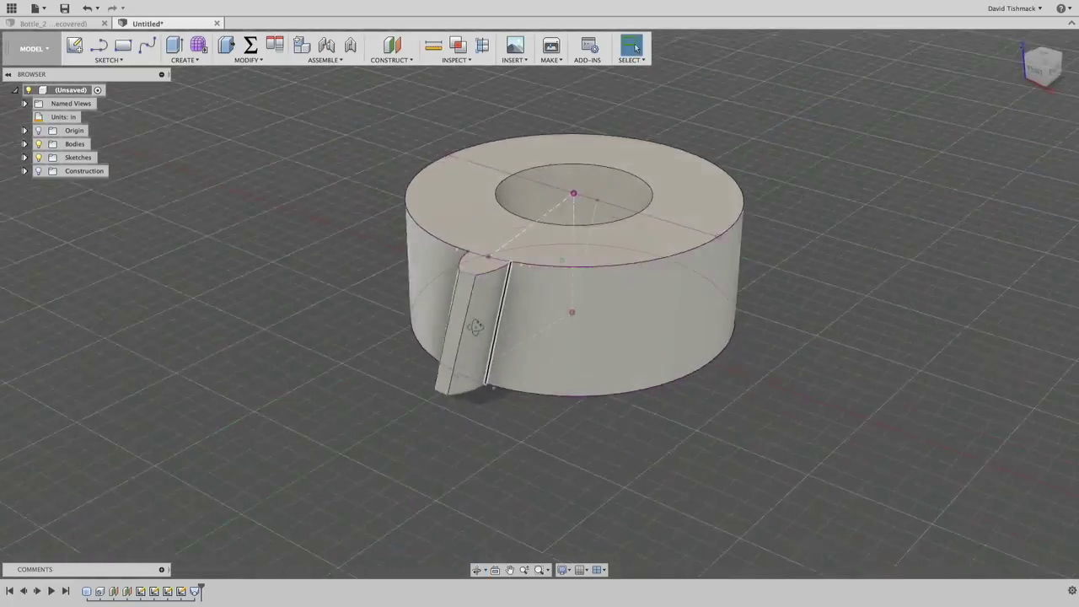
Step: Circularly pattern the Loft feature 17 times around the bore face, then hide the sketches
middle_click_drag(413, 267, 182, 69, "shift")
left_click(184, 61)
mouse_move(187, 250)
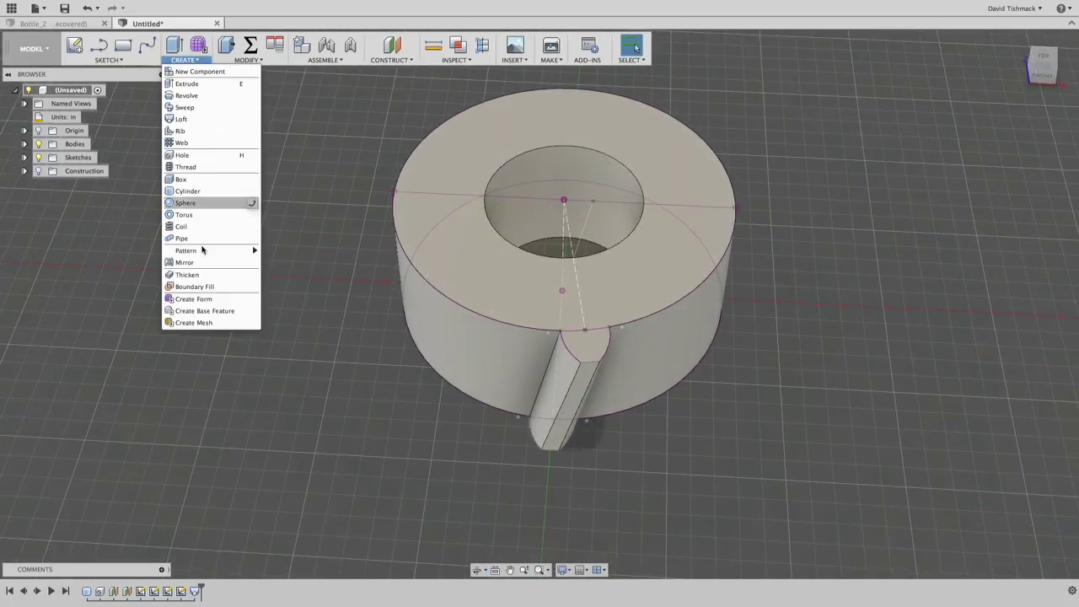
left_click(295, 264)
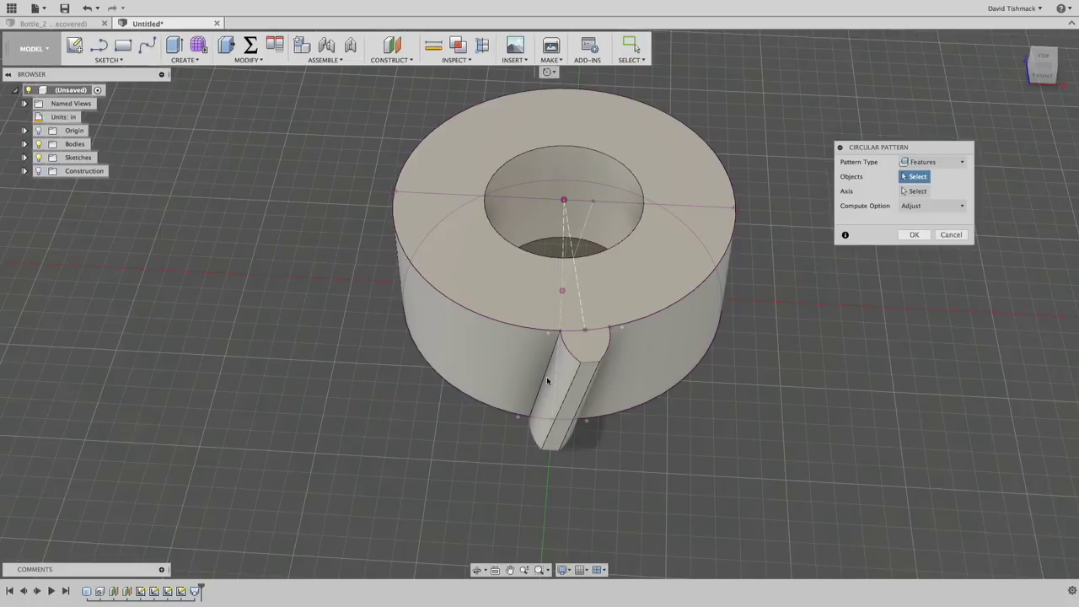
left_click(931, 162)
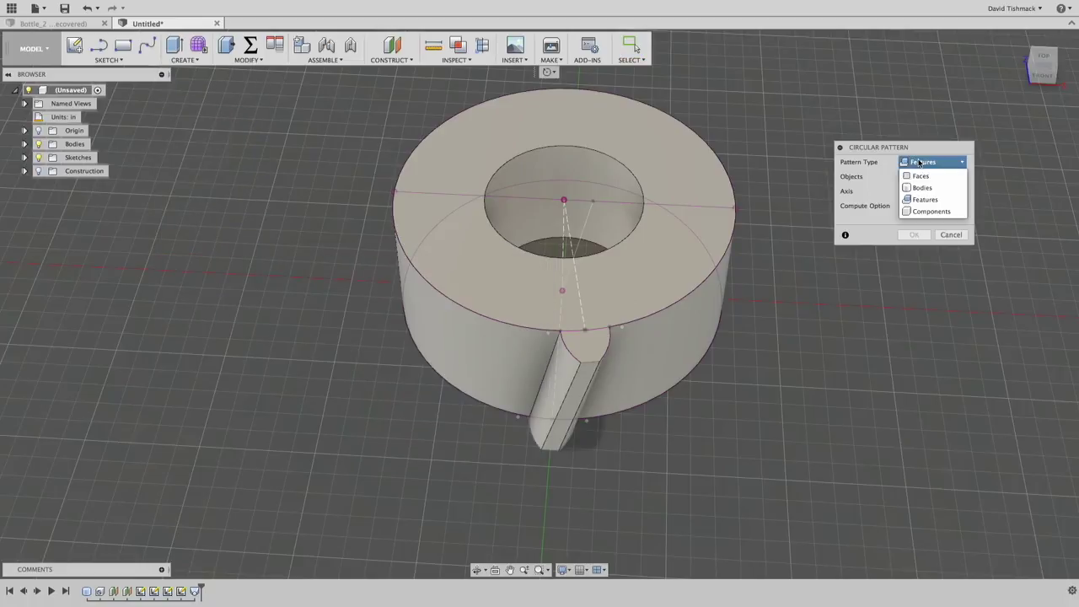
left_click(194, 591)
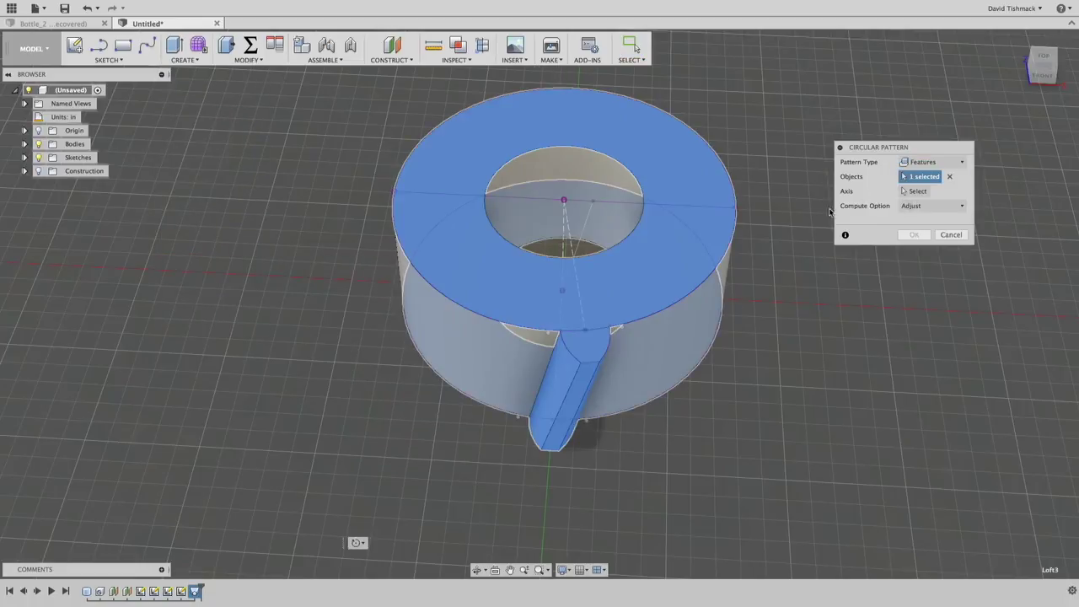
left_click(511, 178)
left_click(911, 239)
type("17")
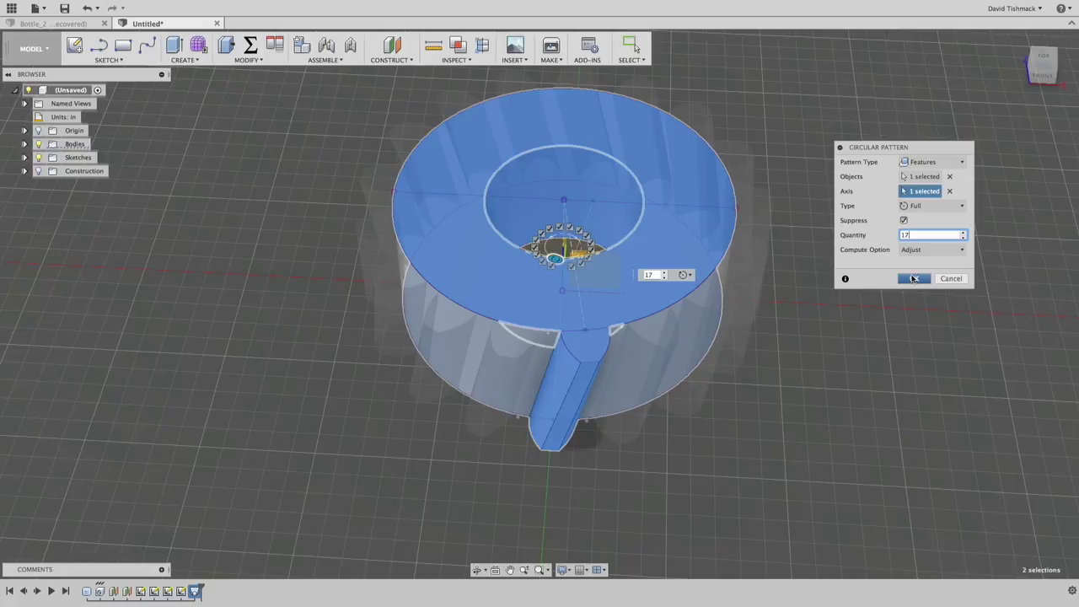
key("Return")
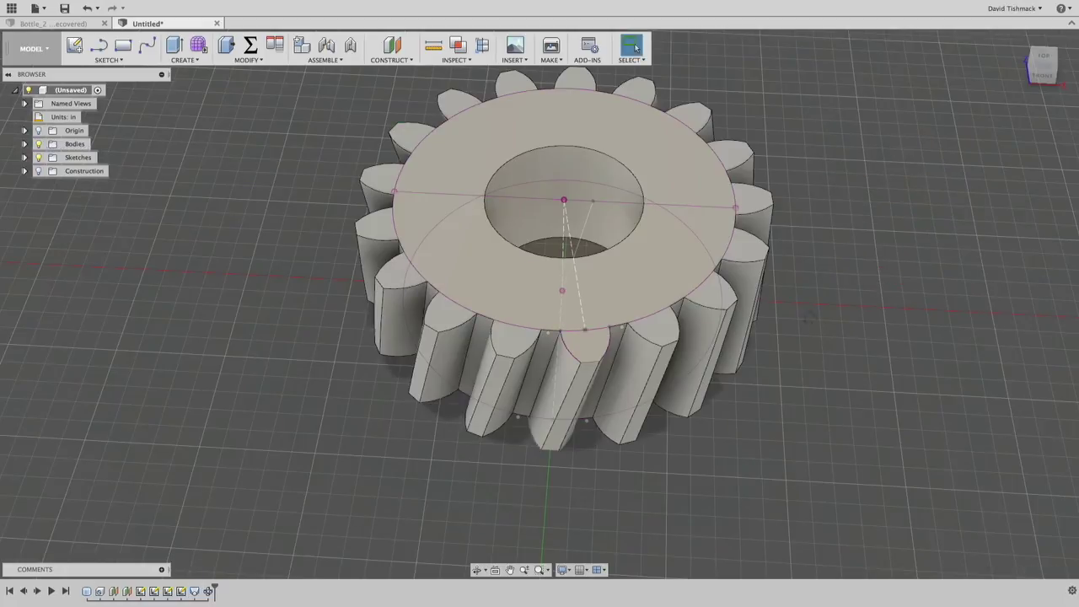
middle_click_drag(283, 472, 283, 546, "shift")
left_click(38, 157)
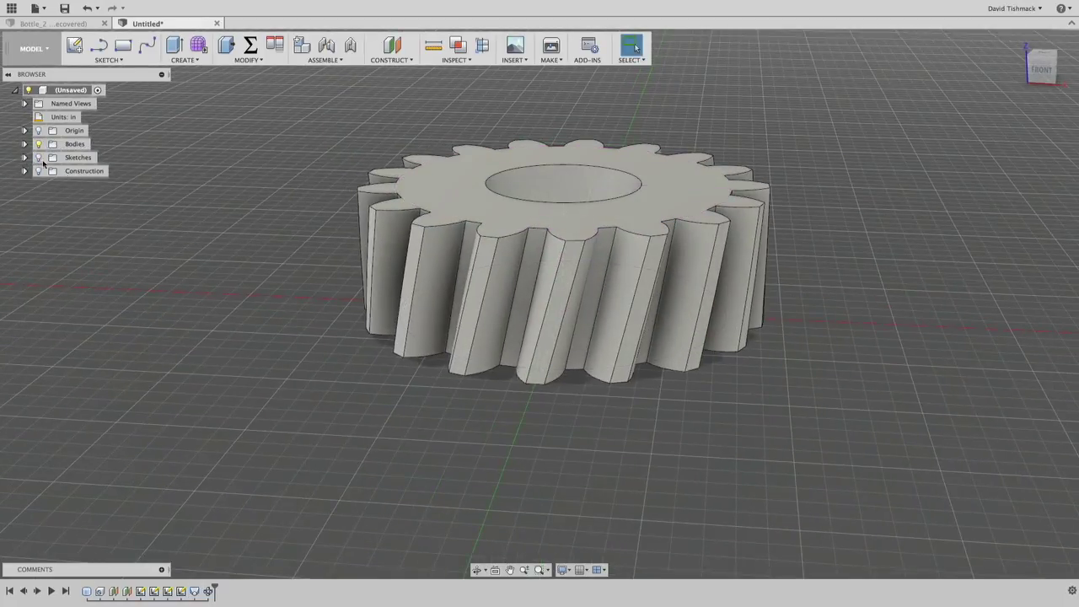
mouse_move(38, 160)
middle_mouse_down("shift")
mouse_move(253, 337)
mouse_move(750, 331)
middle_mouse_up("shift")
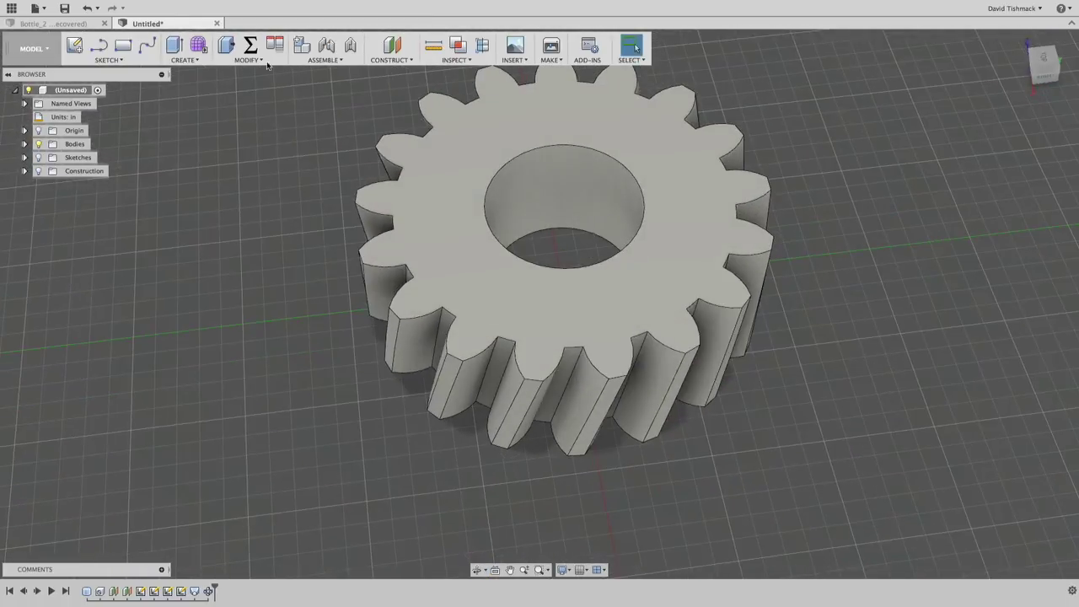
Step: Draw a small center rectangle on the top face where the radial line meets the bore edge
left_click(74, 46)
left_click(514, 136)
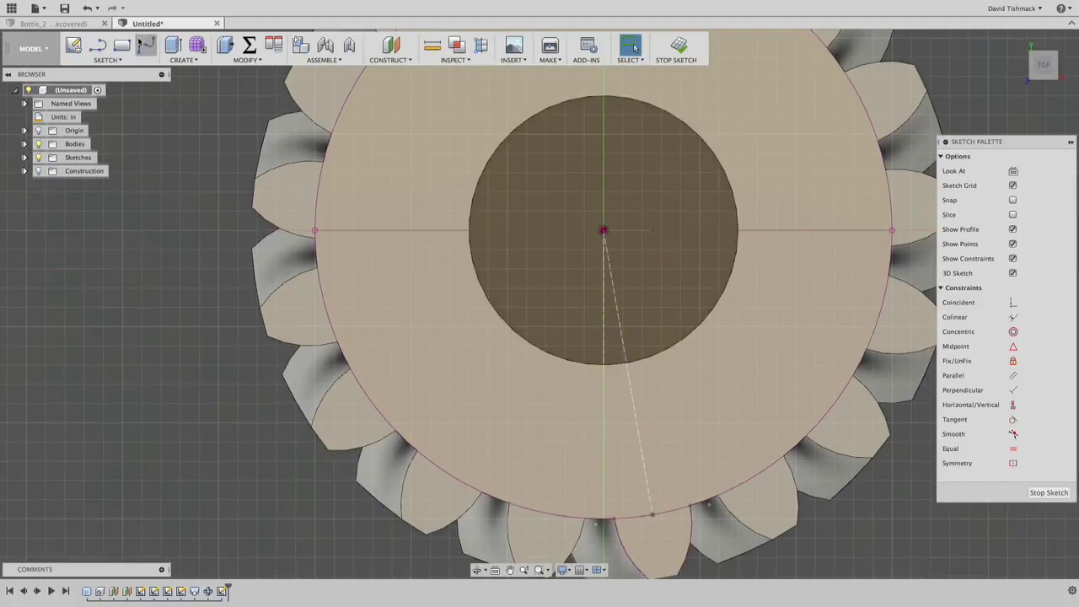
left_click(107, 60)
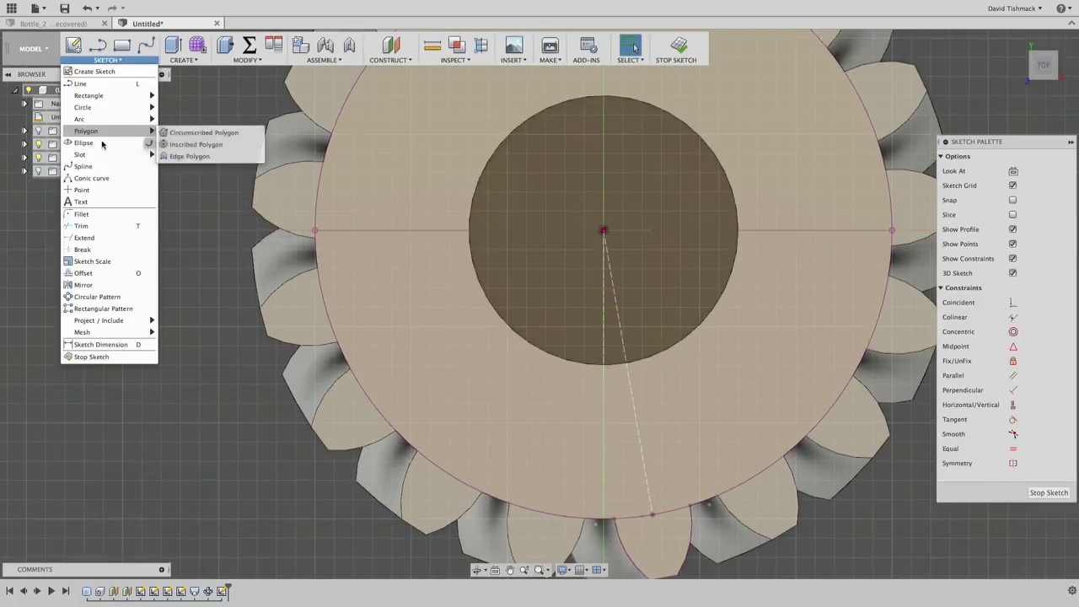
mouse_move(101, 96)
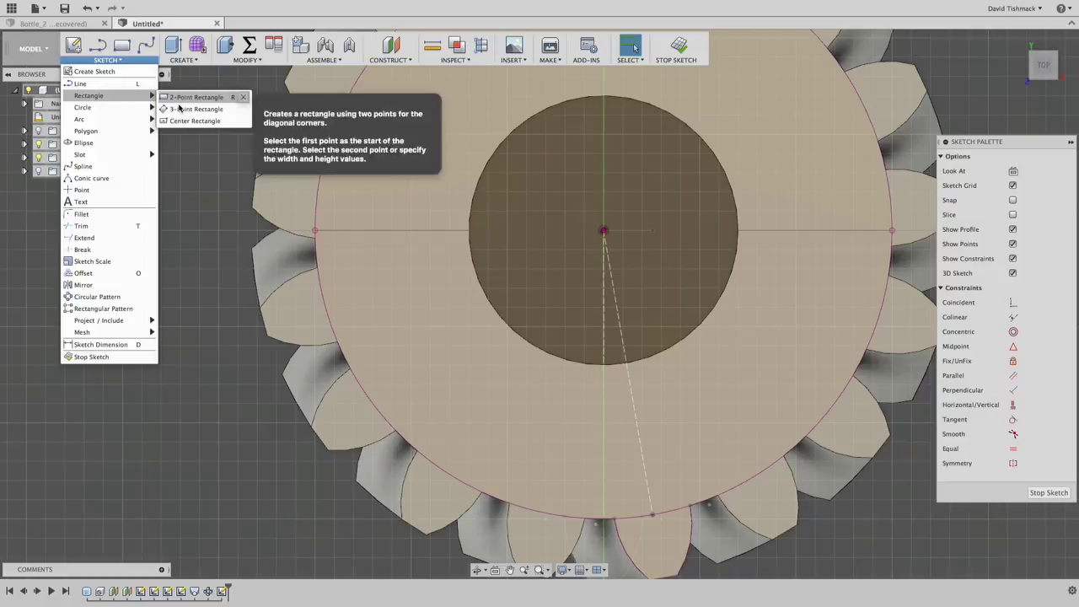
left_click(195, 119)
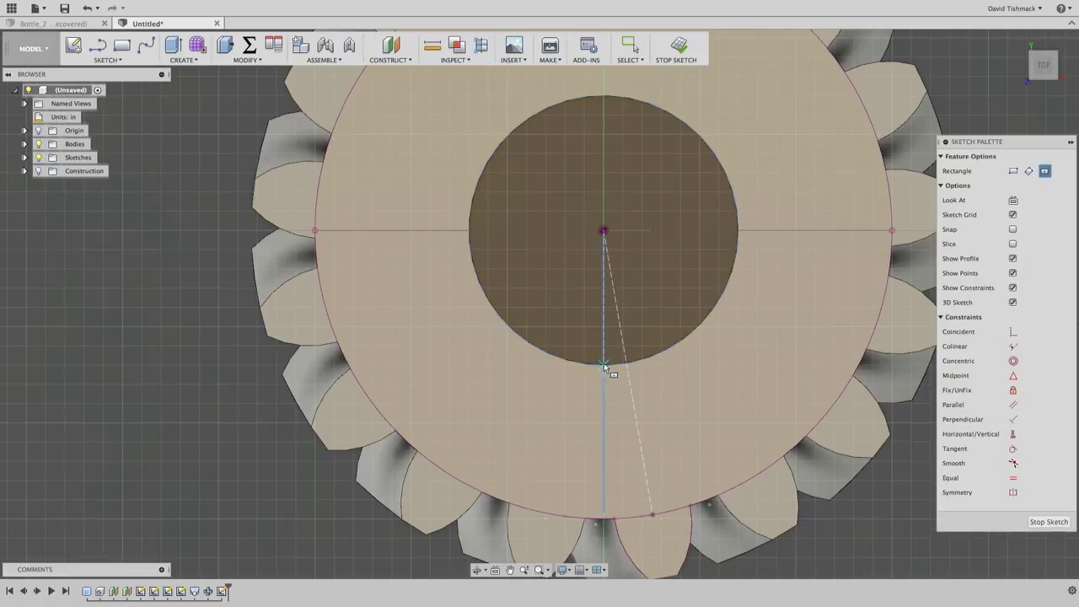
left_click(603, 367)
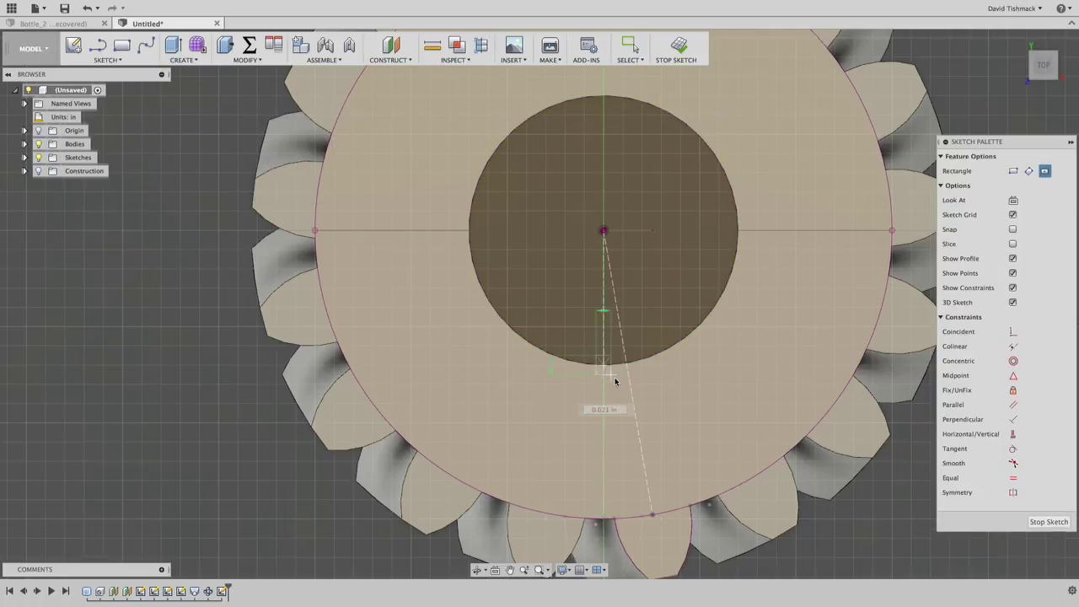
left_click(624, 381)
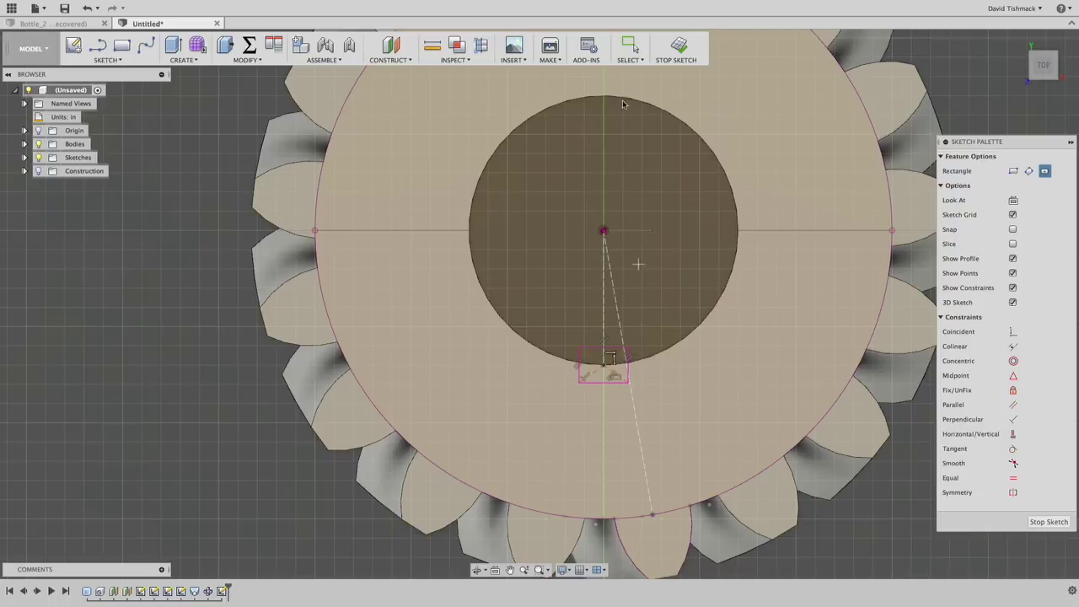
left_click(678, 46)
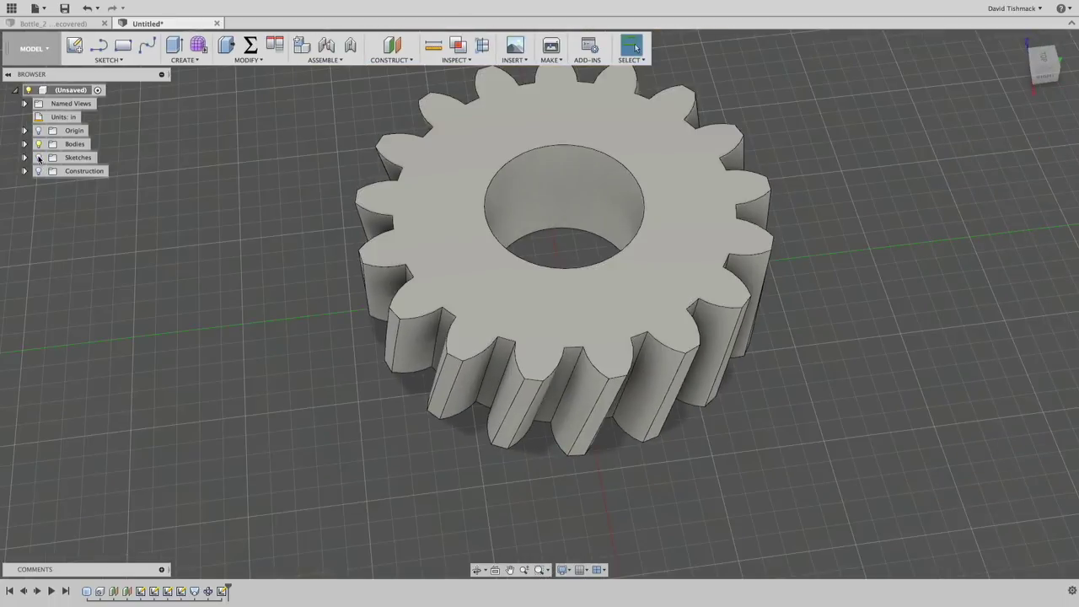
Step: Extrude-cut the small rectangle through the entire gear with extent All, forming the bore keyway
left_click(39, 157)
key("e")
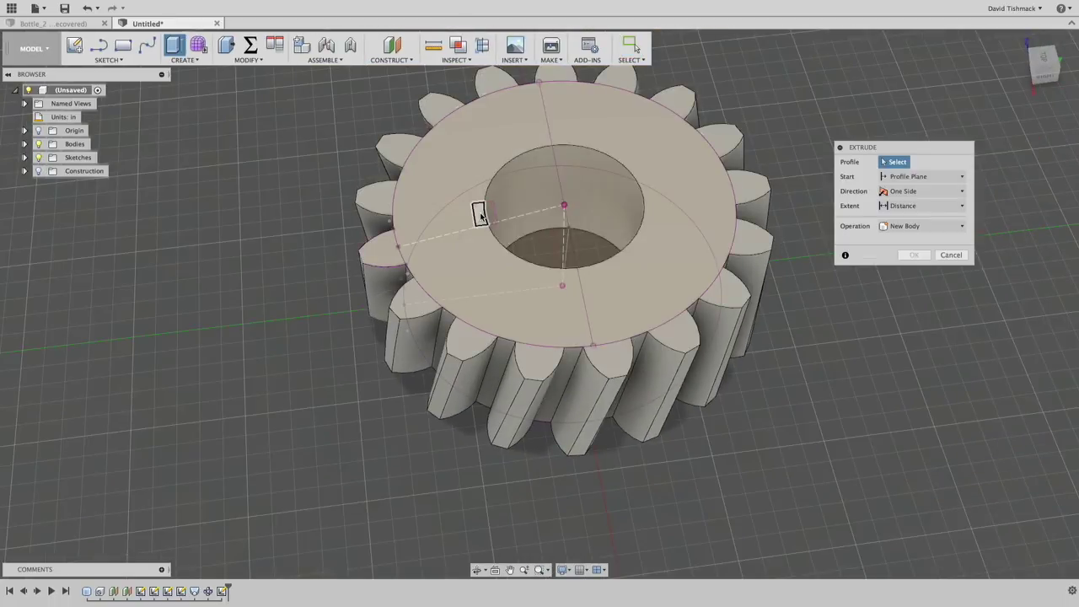
left_click(478, 212)
left_click_drag(481, 212, 487, 251)
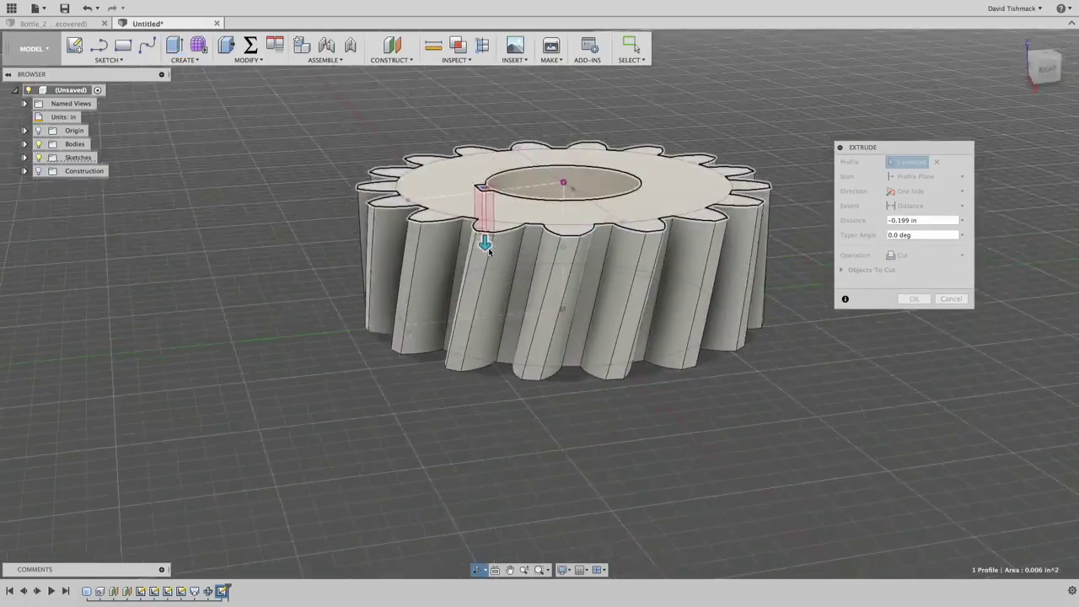
middle_click_drag(487, 250, 494, 331, "shift")
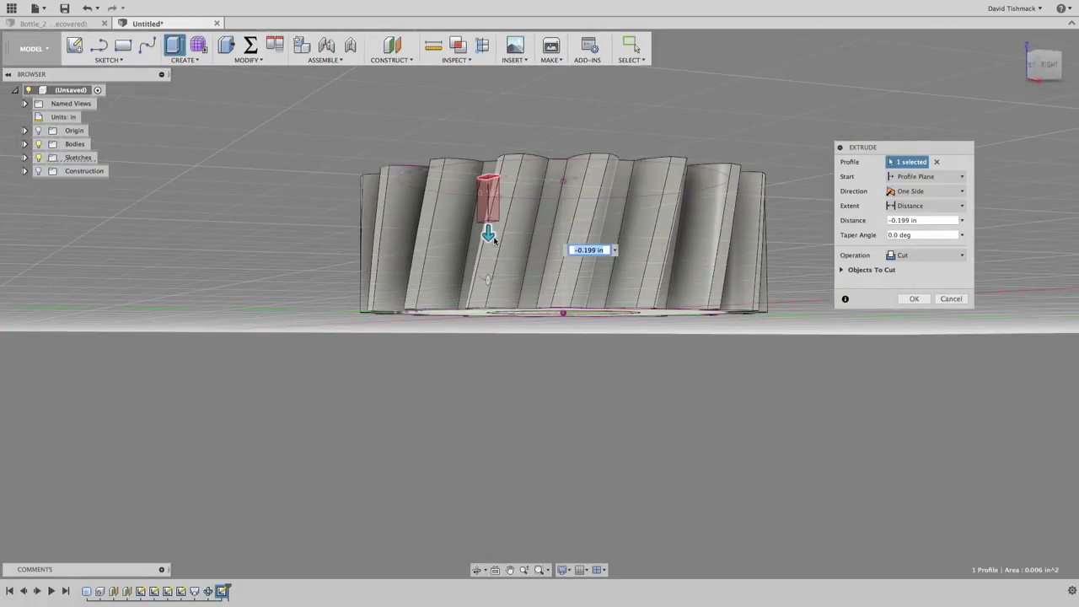
left_click_drag(487, 234, 488, 313)
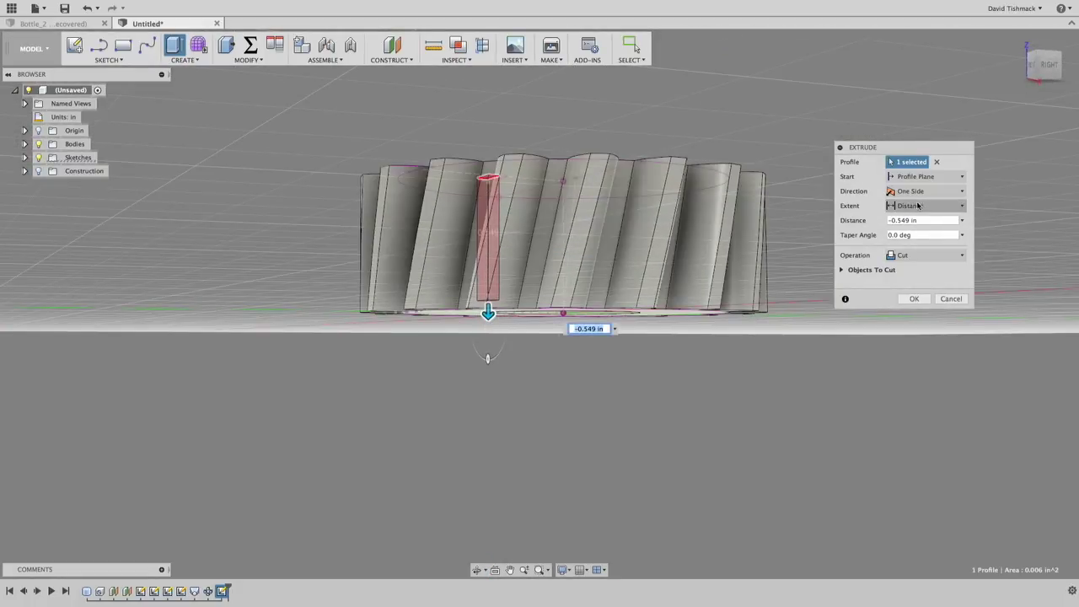
left_click(922, 207)
left_click(916, 243)
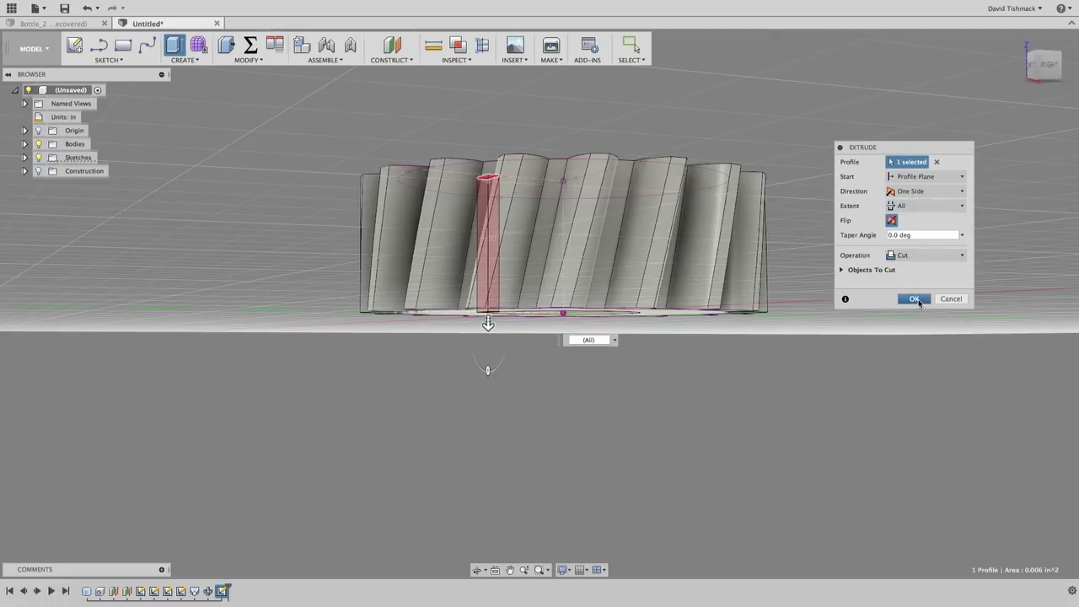
left_click(914, 298)
mouse_move(815, 264)
middle_mouse_down("shift")
mouse_move(824, 340)
mouse_move(822, 210)
middle_mouse_up("shift")
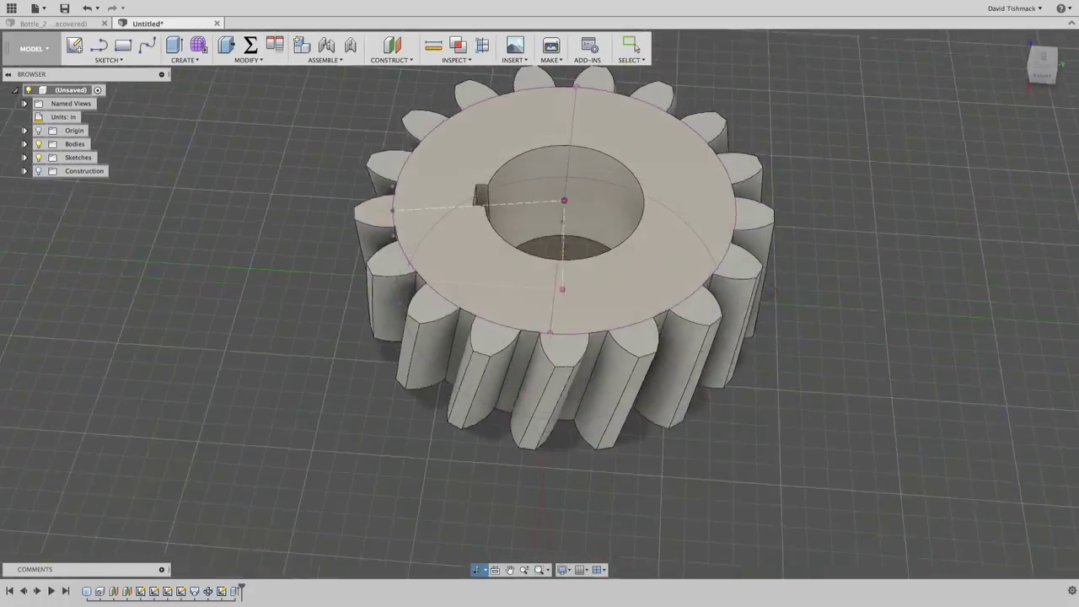
Step: Hide the Sketches folder and orbit top-down and around the gear to check the keyway
left_click(38, 157)
middle_click_drag(264, 308, 356, 308, "shift")
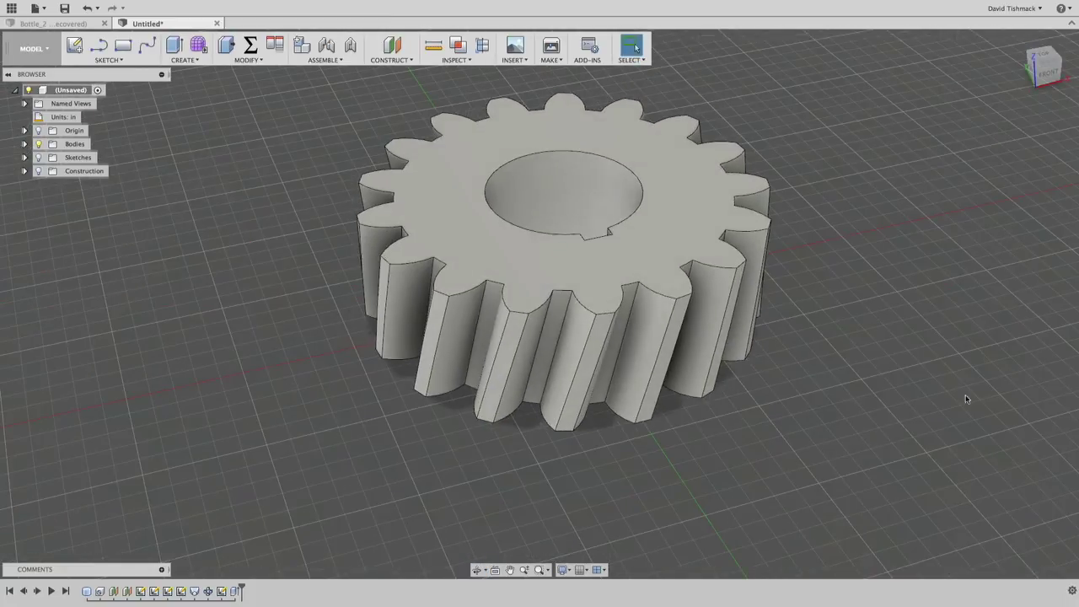
middle_click_drag(965, 395, 961, 506, "shift")
left_click(31, 48)
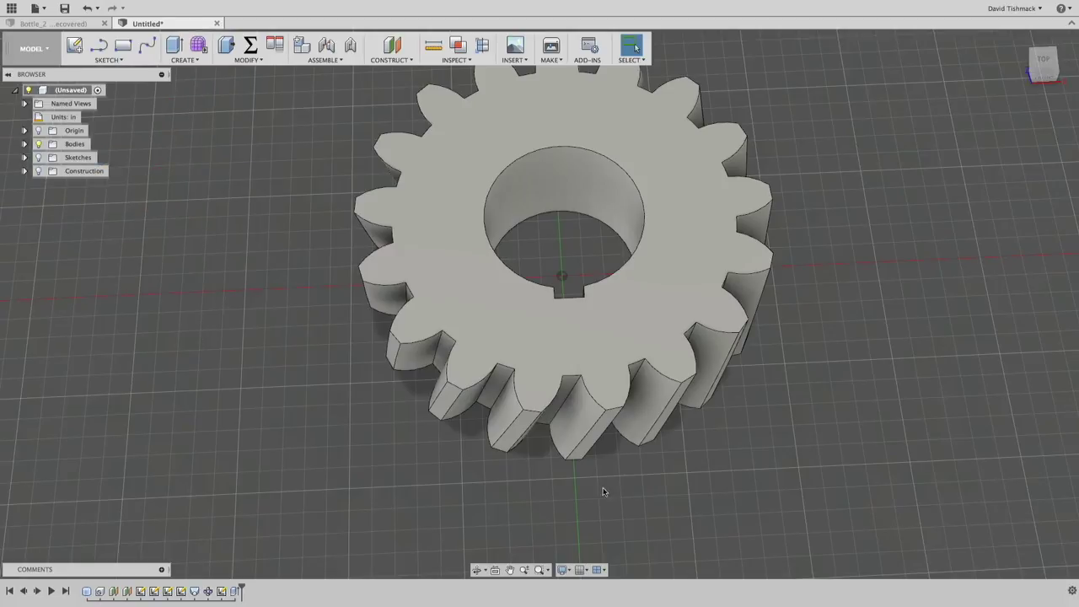
mouse_move(200, 327)
middle_mouse_down("shift")
mouse_move(721, 421)
mouse_move(716, 429)
middle_mouse_up("shift")
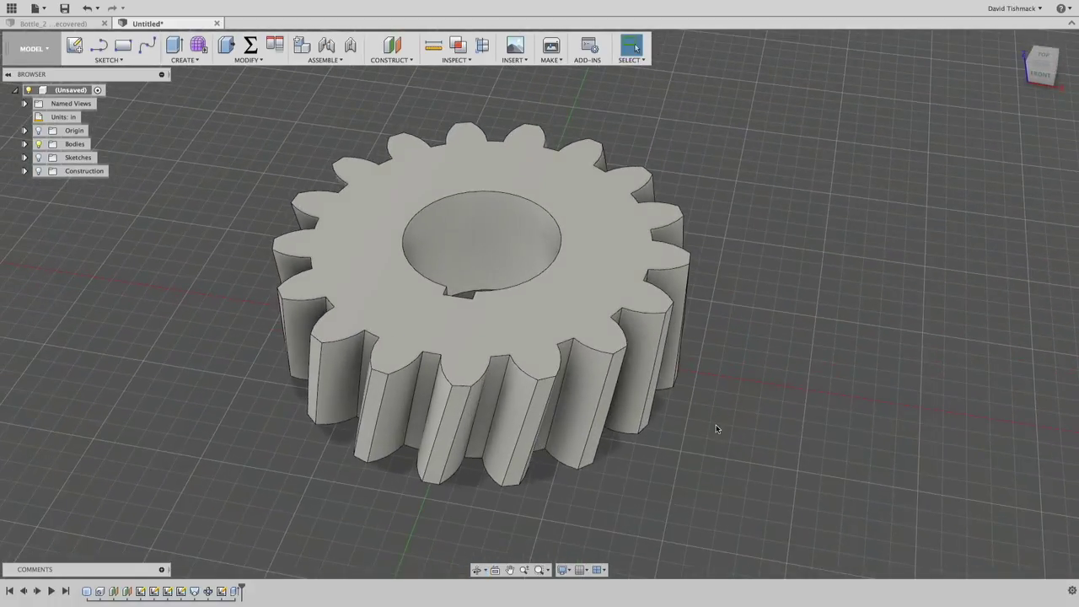
middle_click_drag(785, 391, 799, 383, "shift")
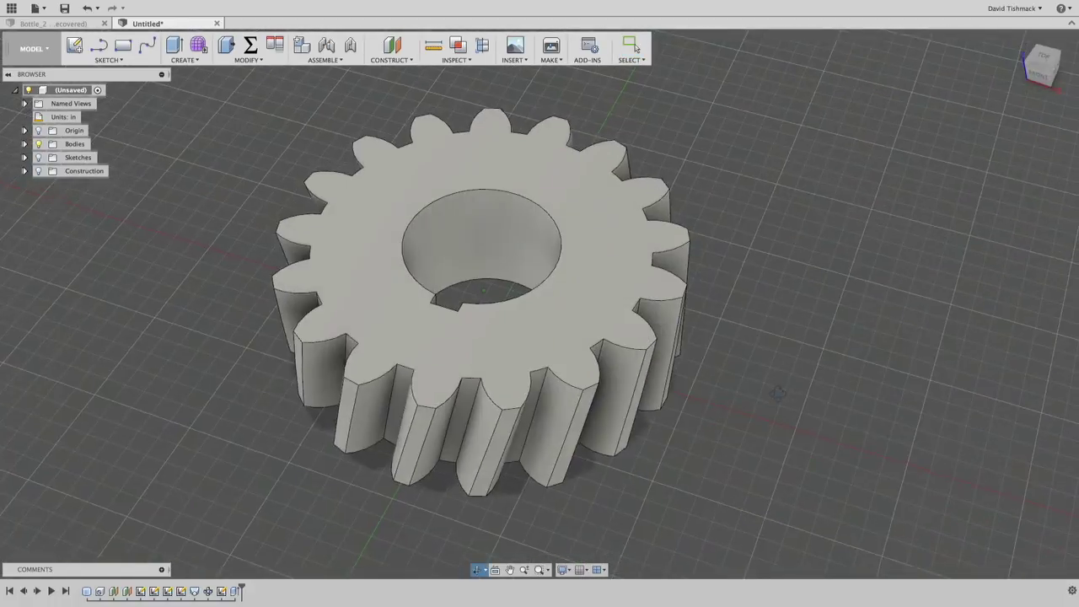